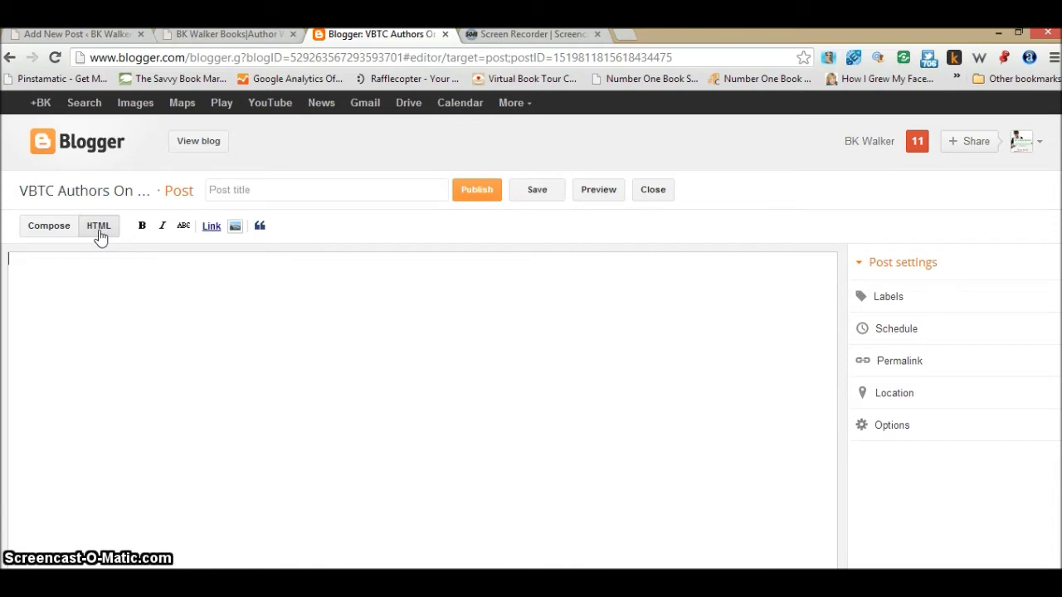
Step: Switch to the HTML for Blogger document in OpenOffice Writer and copy all of its HTML code
left_click(518, 585)
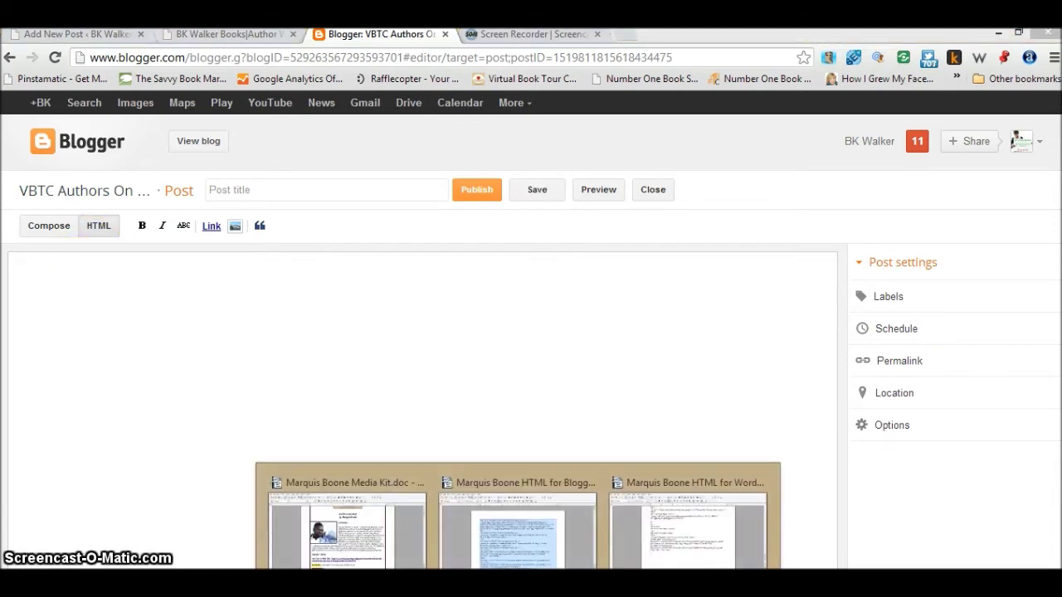
left_click(517, 539)
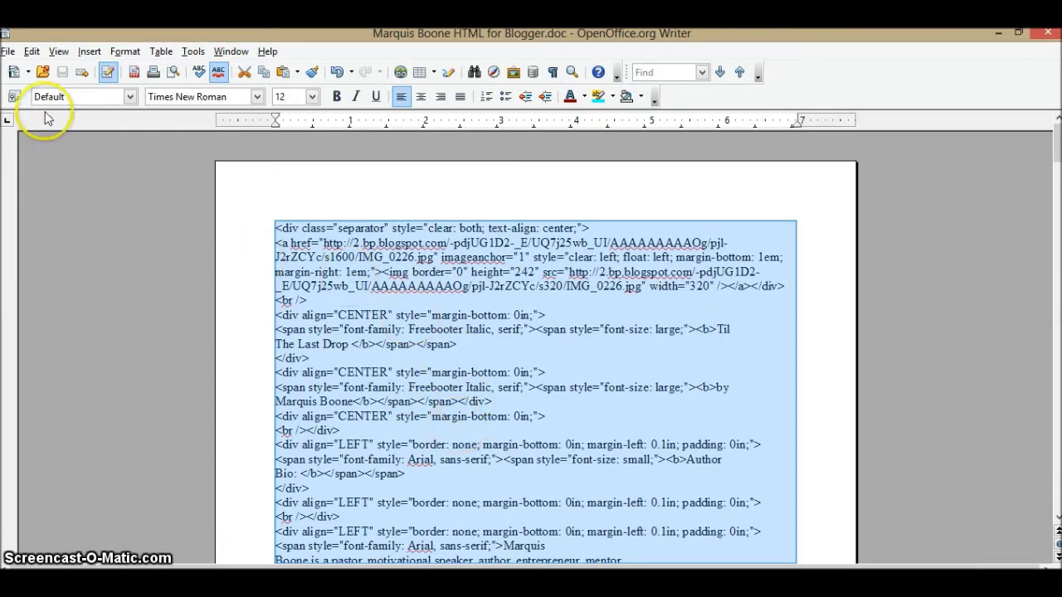
left_click(33, 52)
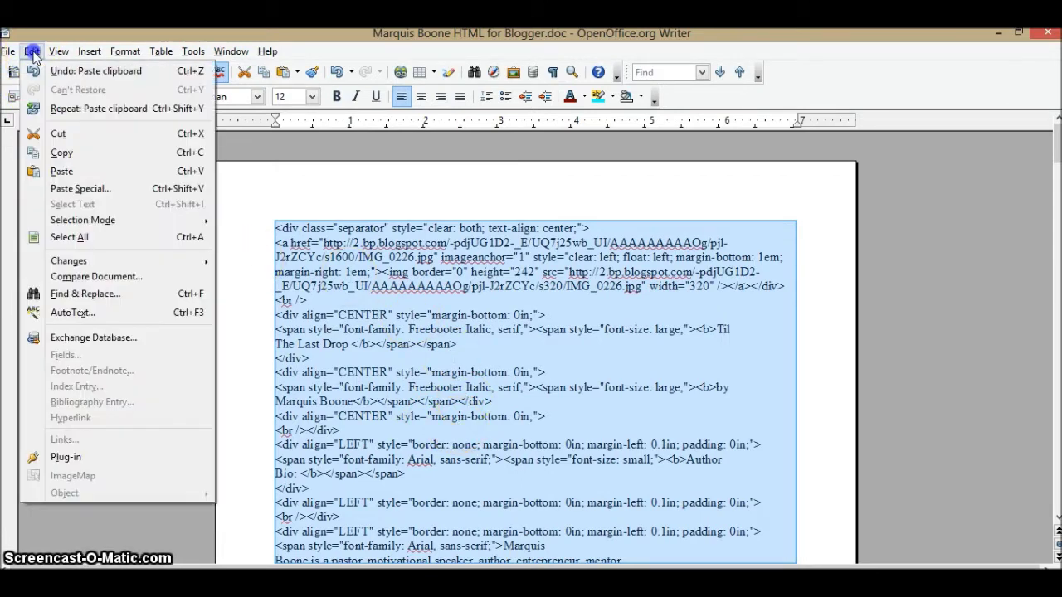
left_click(69, 238)
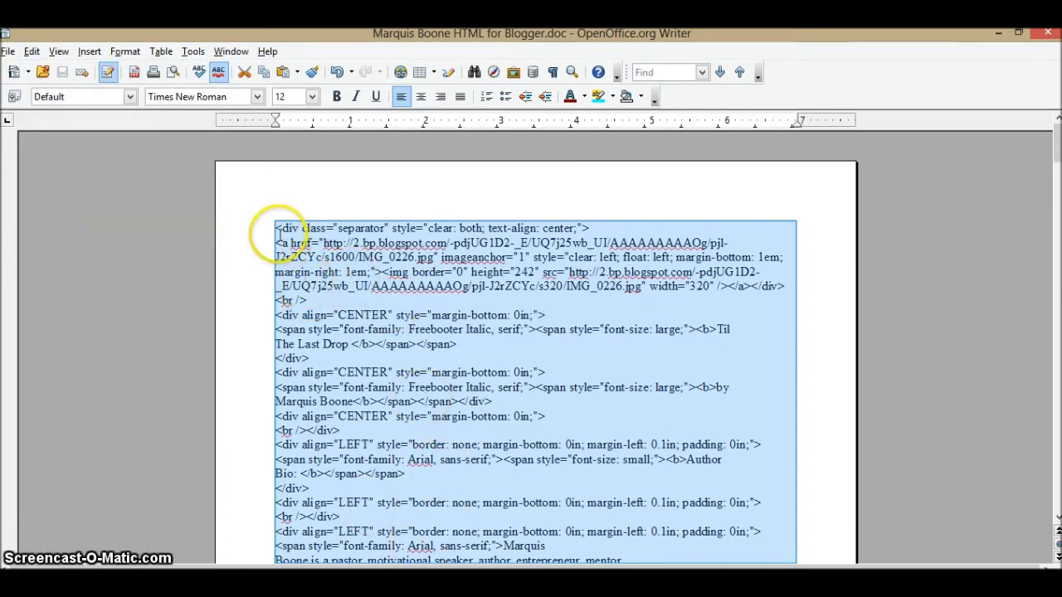
left_click(276, 225)
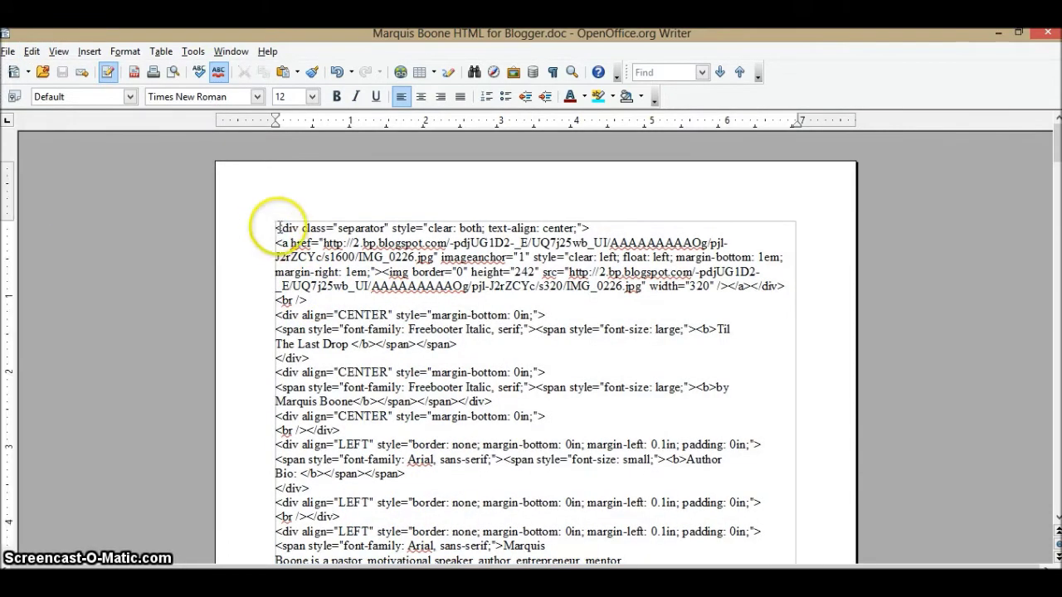
left_click_drag(276, 228, 340, 431)
left_click_drag(448, 379, 448, 379)
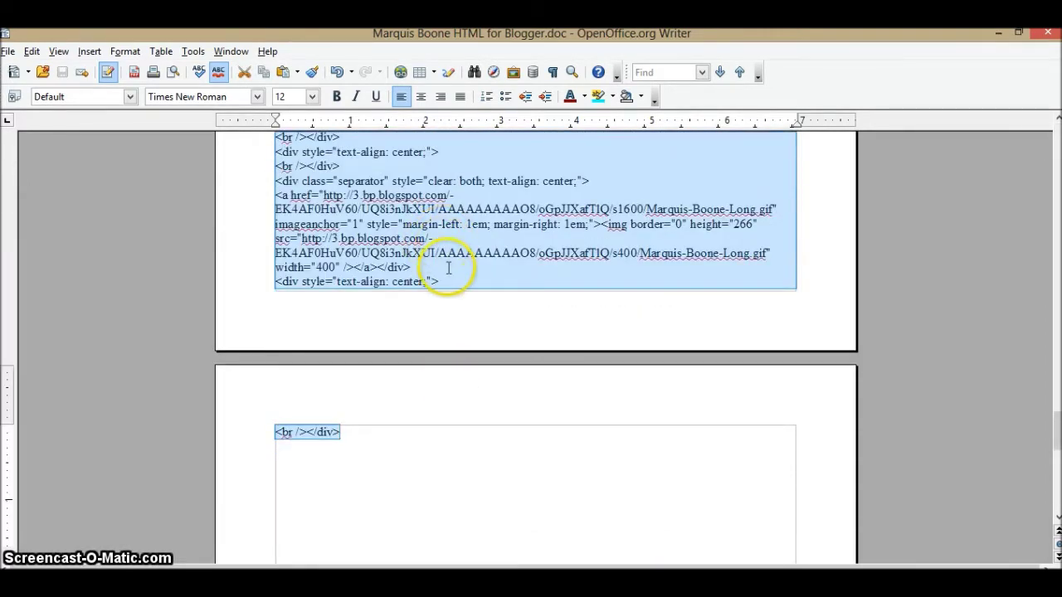
scroll(448, 268, "up", 4)
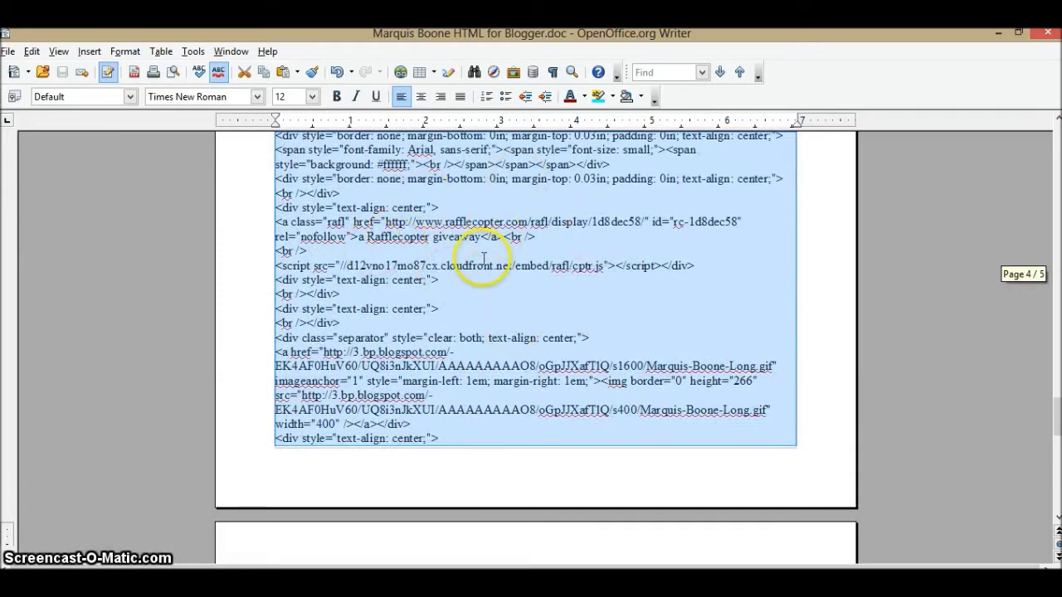
right_click(483, 258)
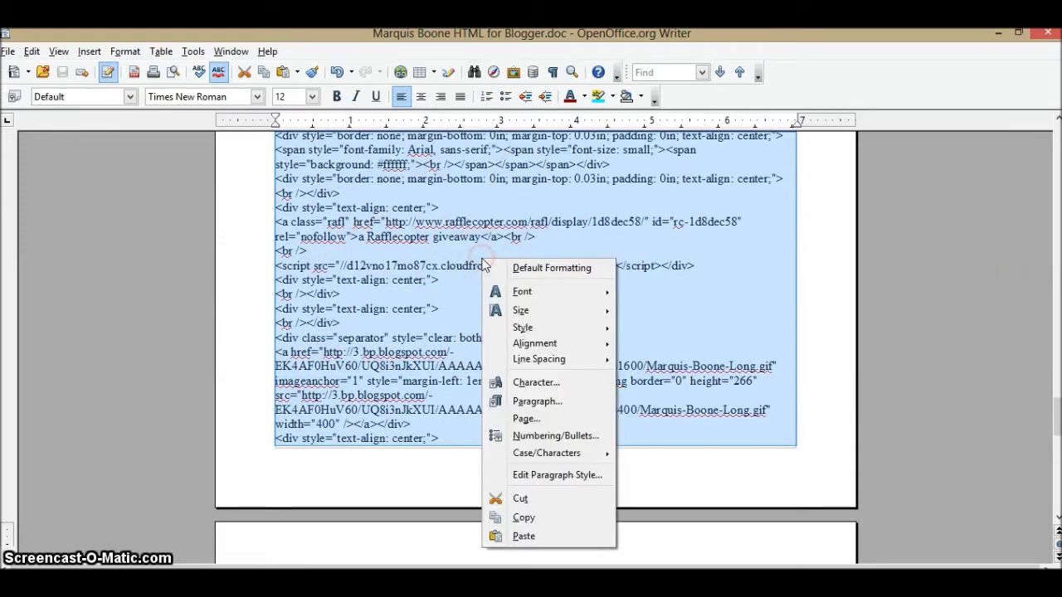
left_click(525, 518)
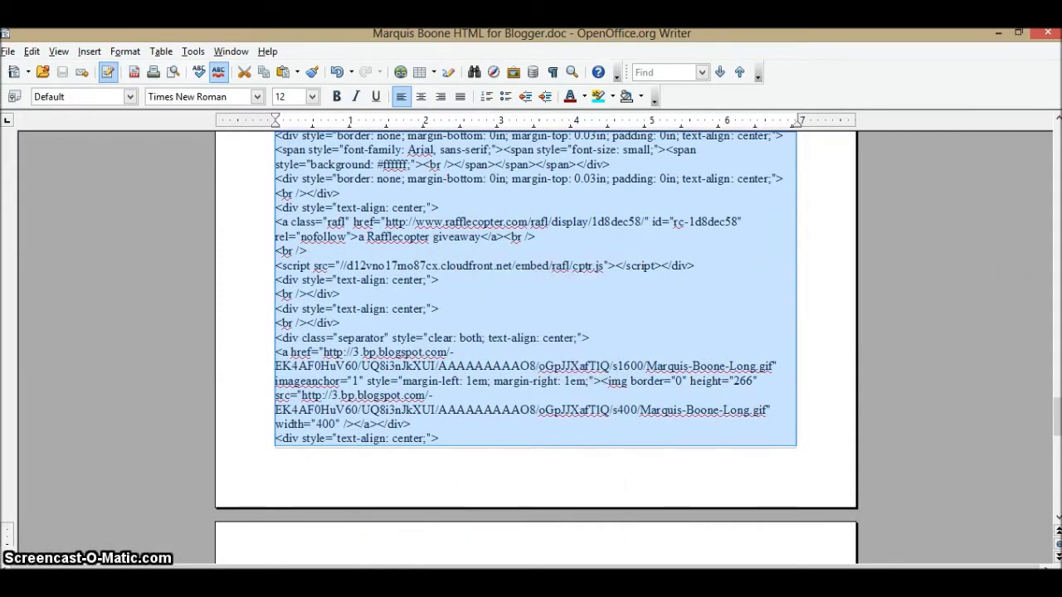
Step: Return to Blogger, paste the copied code into the post's HTML source, and show the post in Compose view
left_click(455, 526)
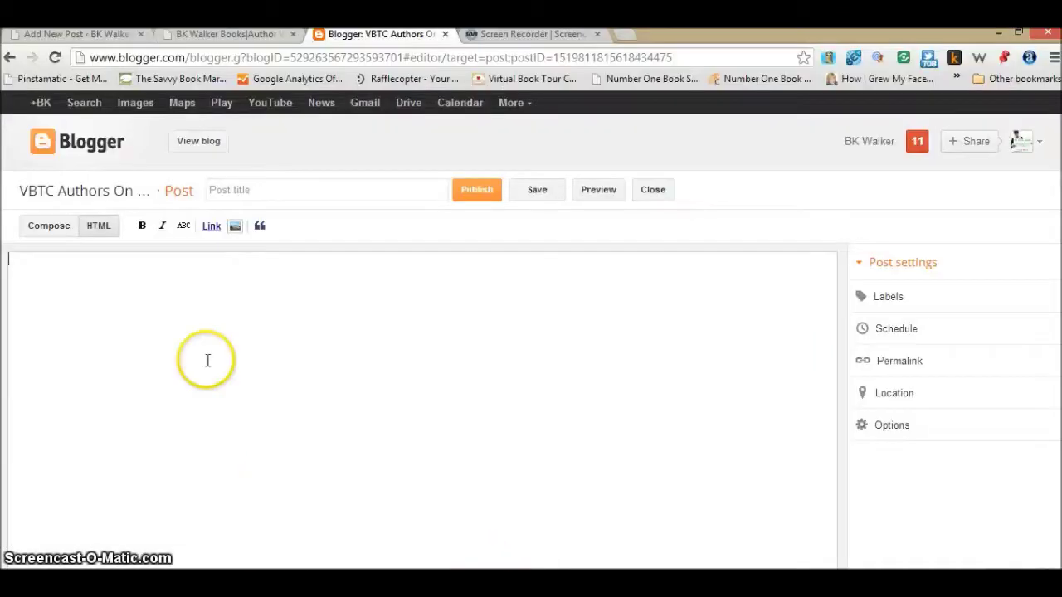
right_click(16, 263)
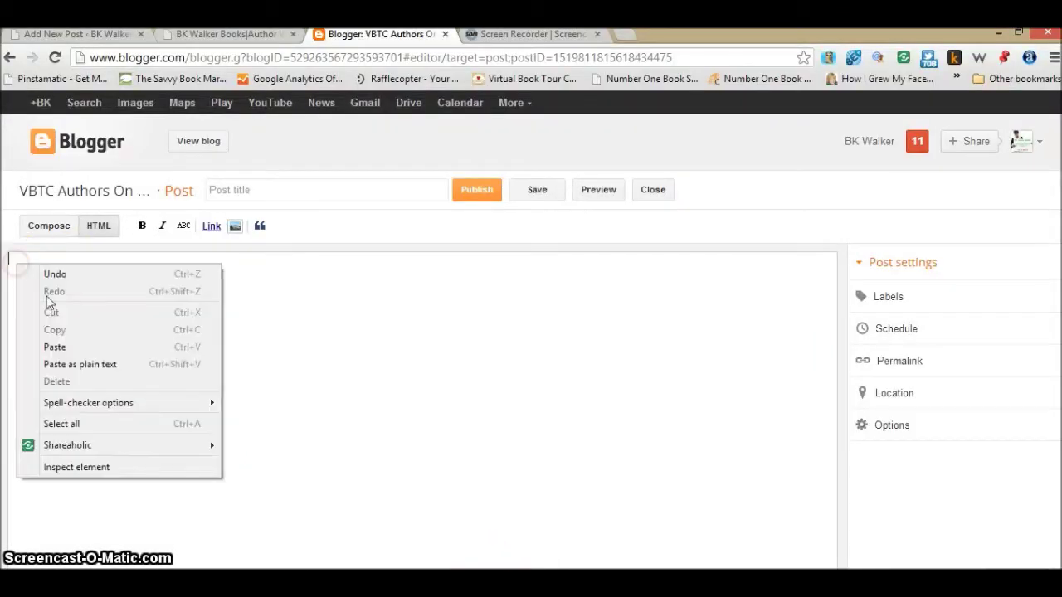
left_click(53, 346)
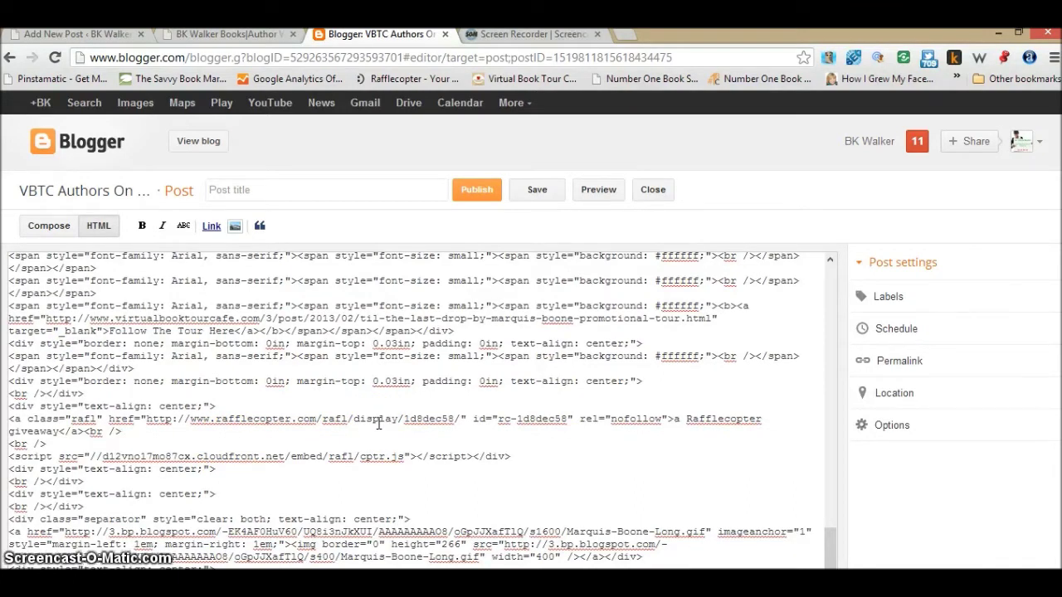
left_click(49, 227)
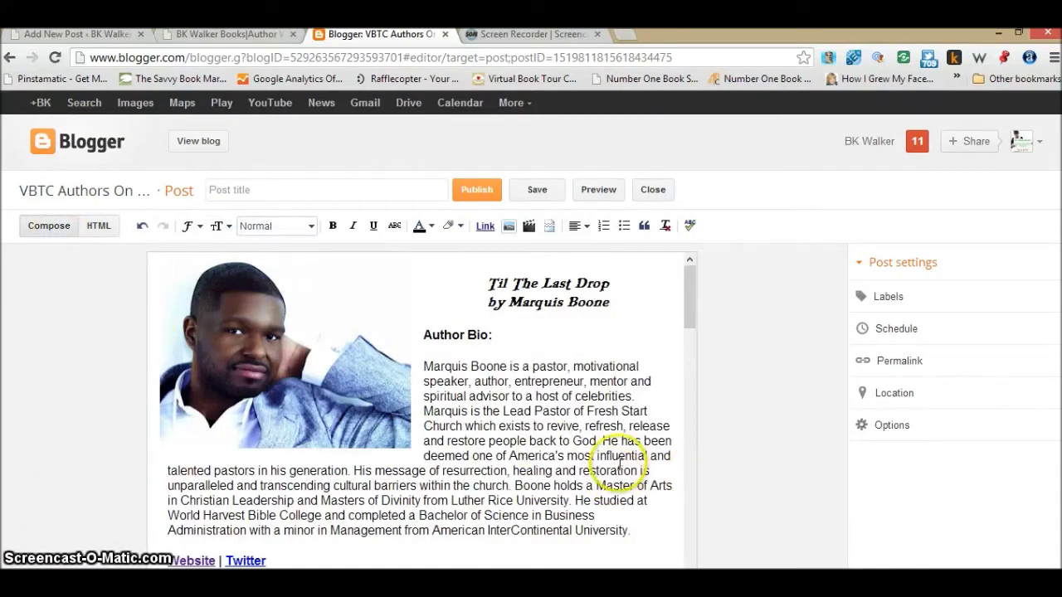
Step: Review the composed post from the author bio and excerpts through the video, tour link, Rafflecopter link and promotional banner
scroll(621, 464, "down", 3)
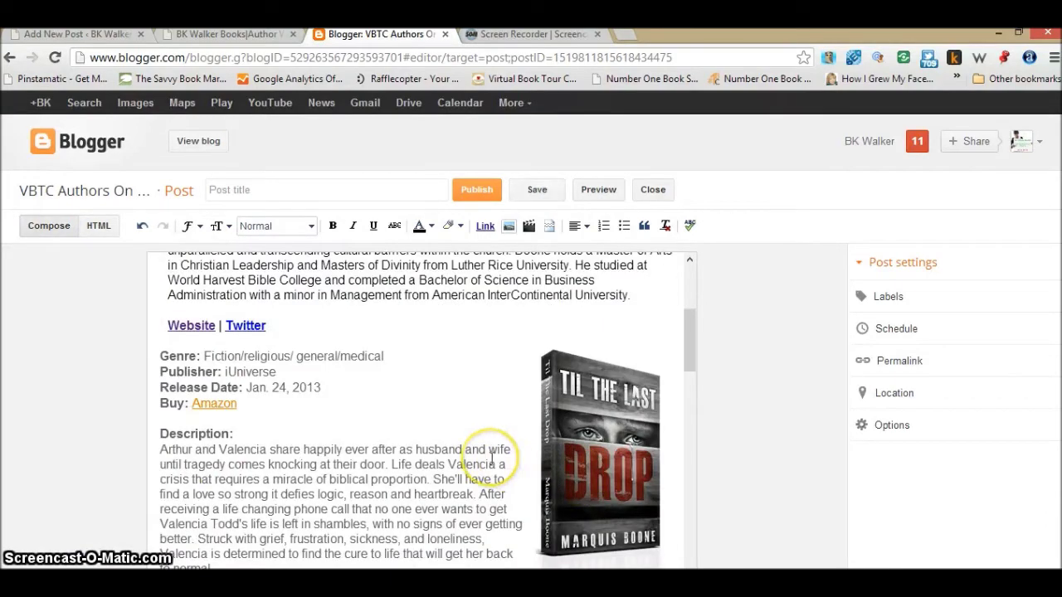
scroll(491, 457, "down", 10)
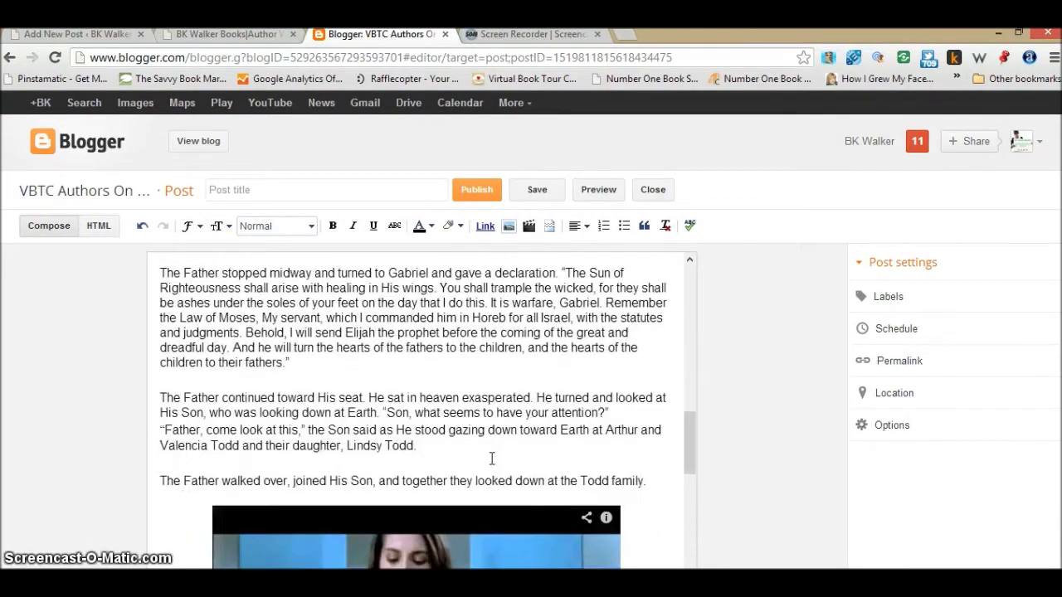
scroll(493, 466, "down", 2)
scroll(490, 457, "up", 1)
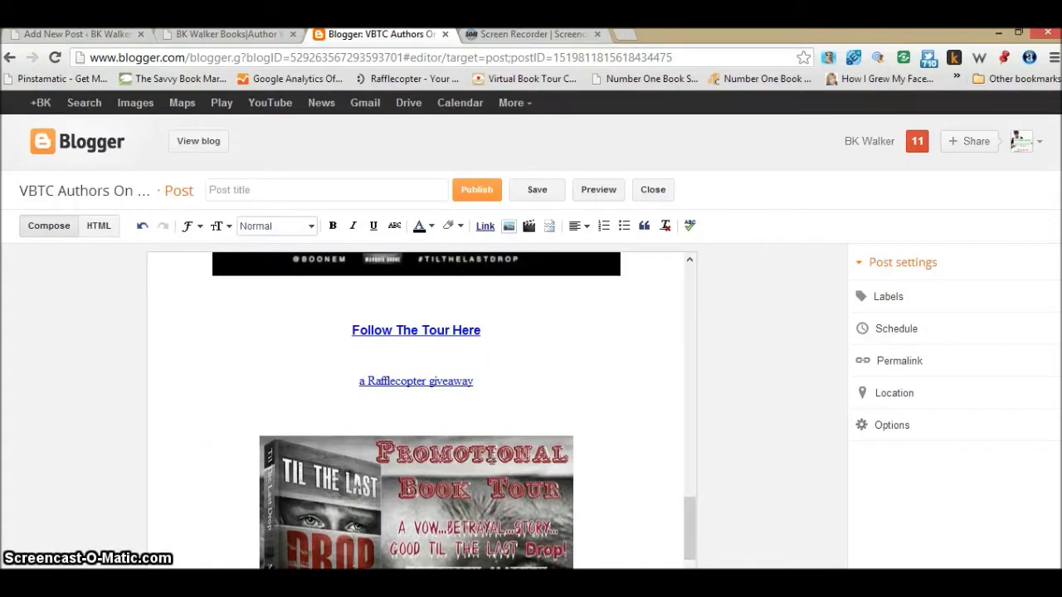
scroll(491, 457, "up", 20)
scroll(491, 457, "down", 10)
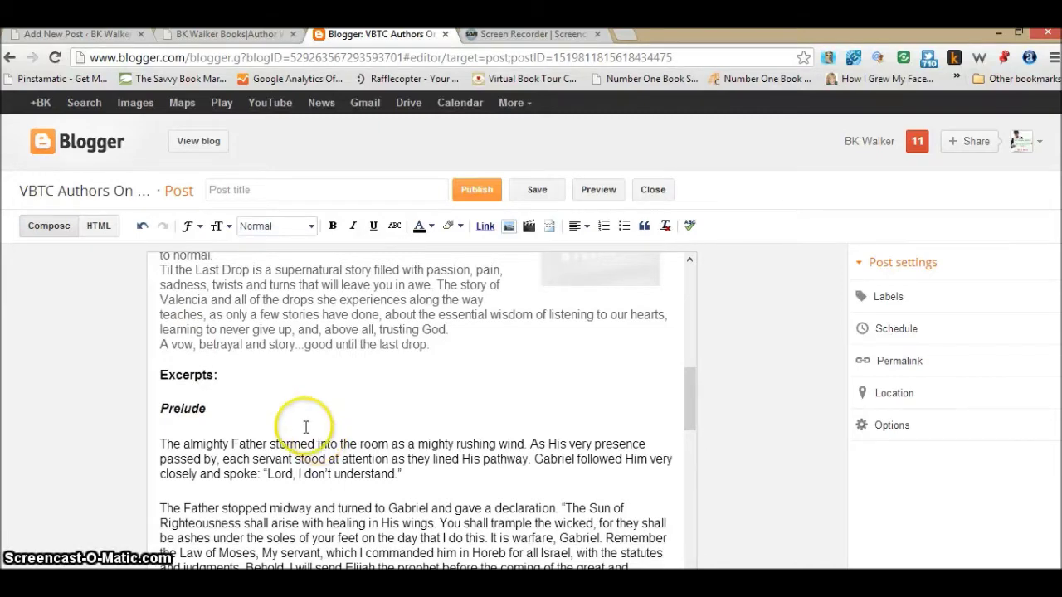
scroll(344, 422, "down", 1)
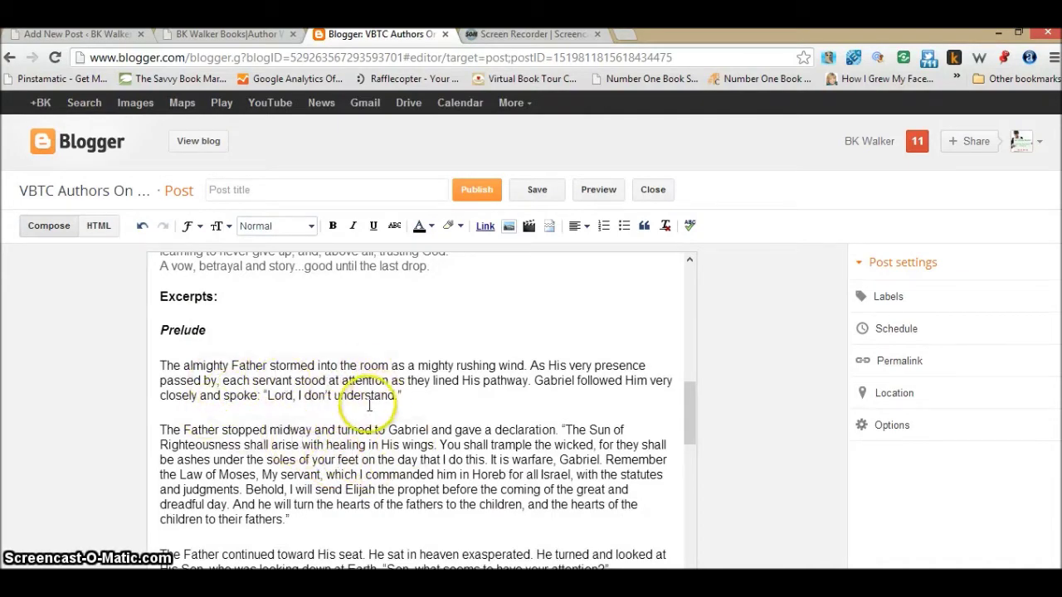
scroll(345, 407, "down", 3)
scroll(166, 322, "down", 3)
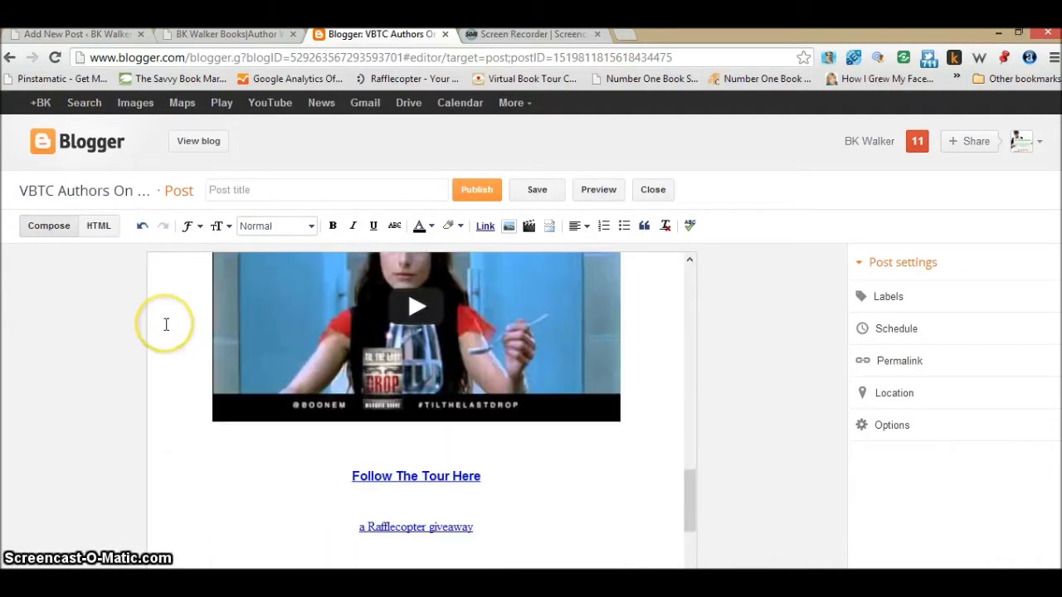
scroll(166, 323, "up", 2)
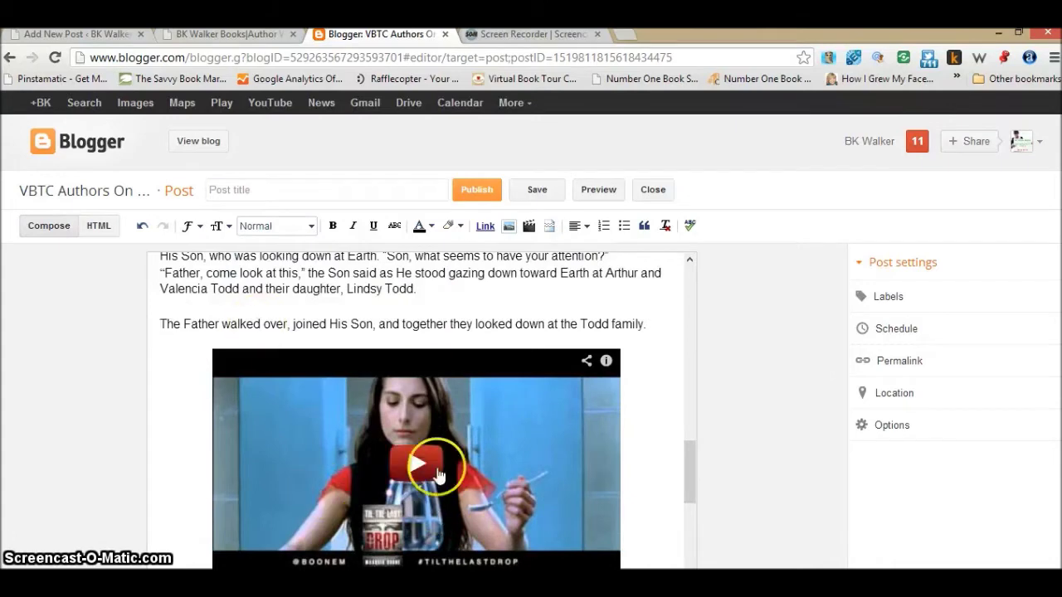
scroll(665, 447, "down", 2)
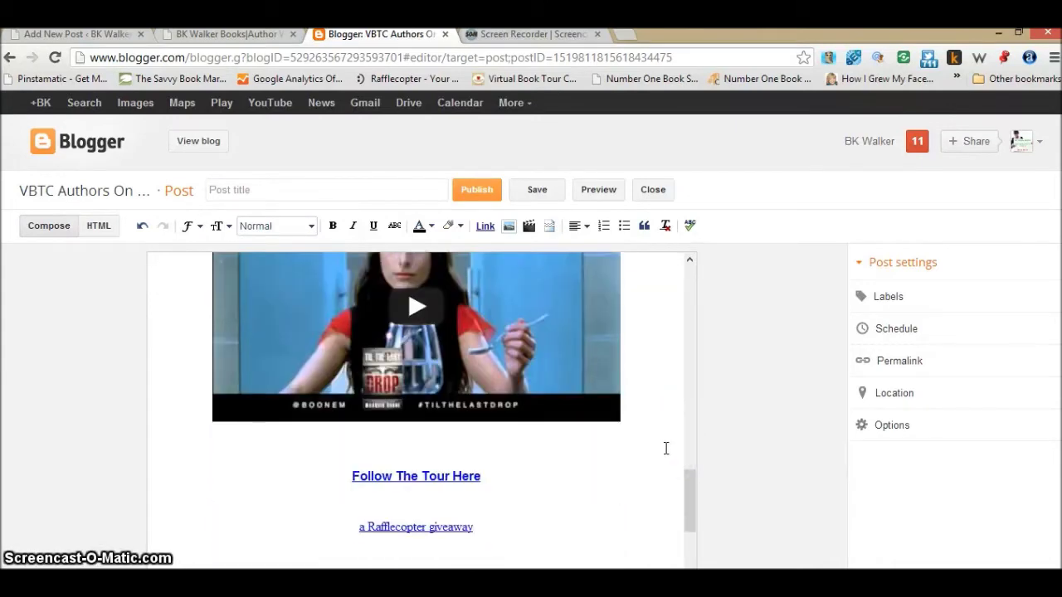
scroll(656, 448, "down", 1)
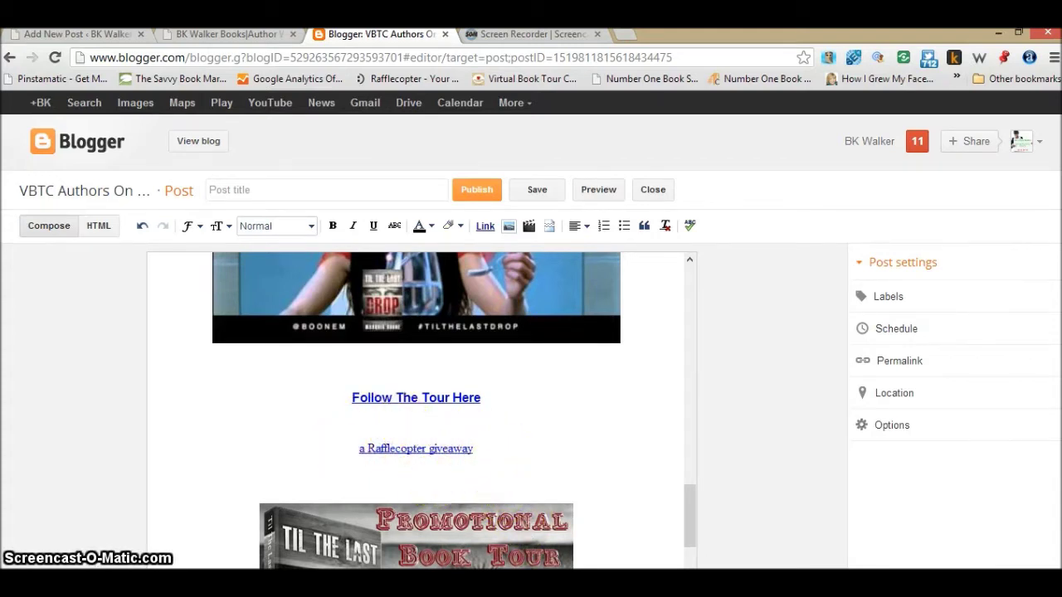
Step: Switch to the Media Kit document in OpenOffice Writer and copy the complete Rafflecopter embed code under its Rafflecopter heading
left_click(409, 548)
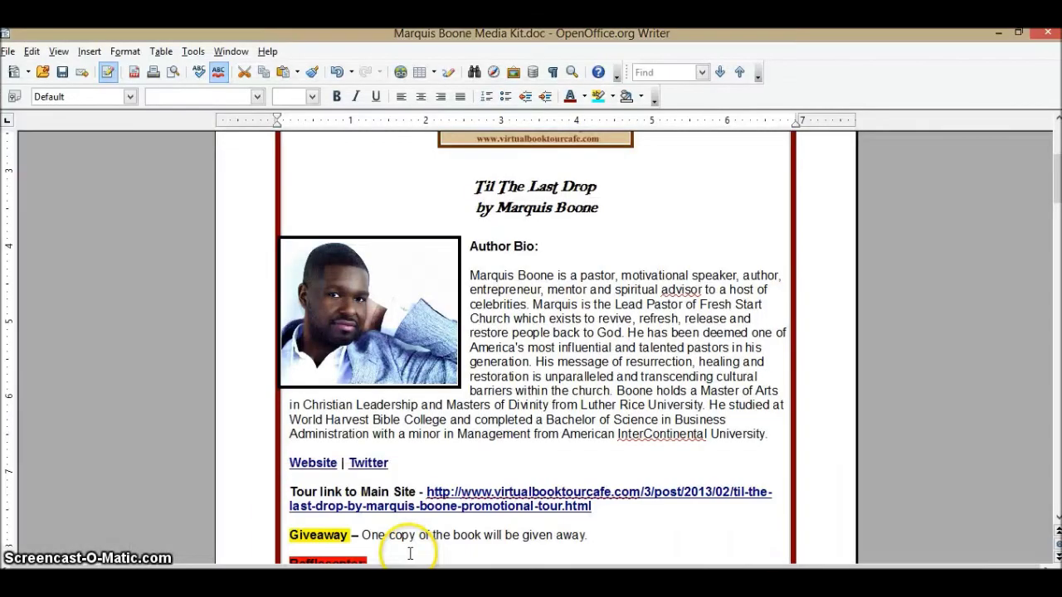
scroll(477, 427, "down", 3)
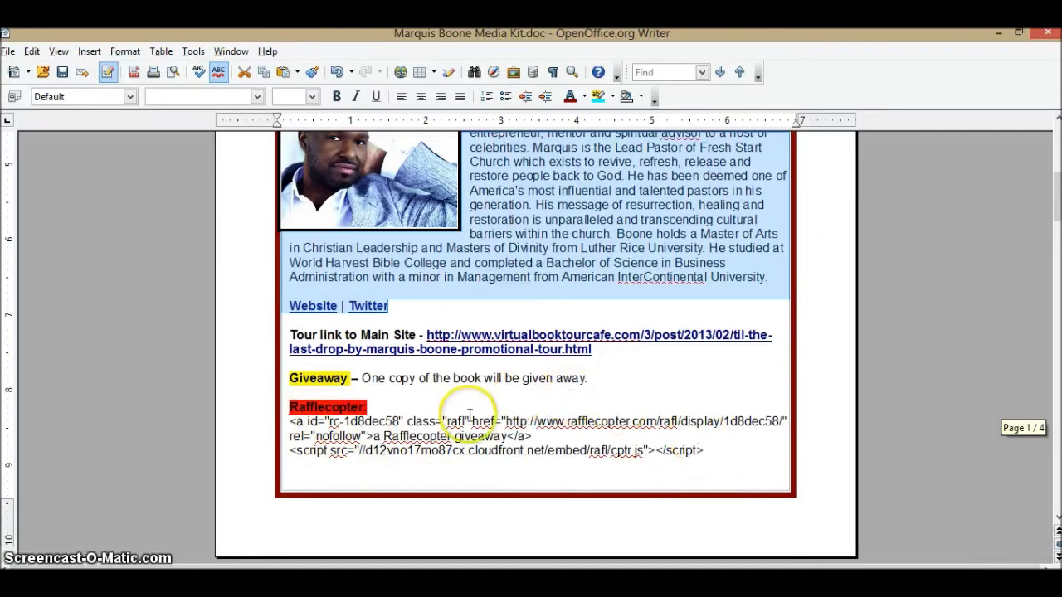
left_click_drag(704, 451, 290, 423)
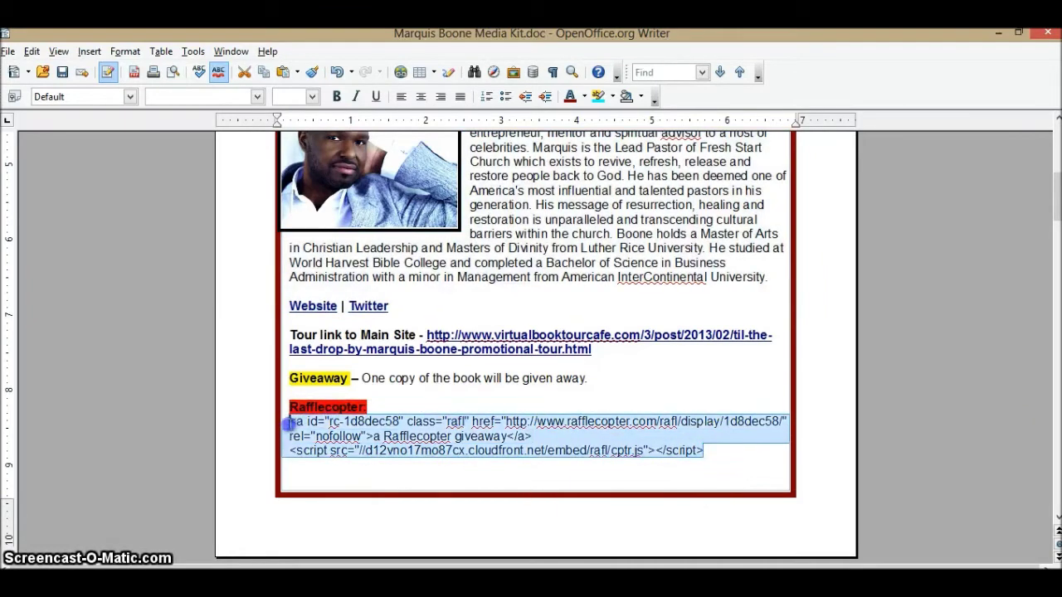
right_click(332, 437)
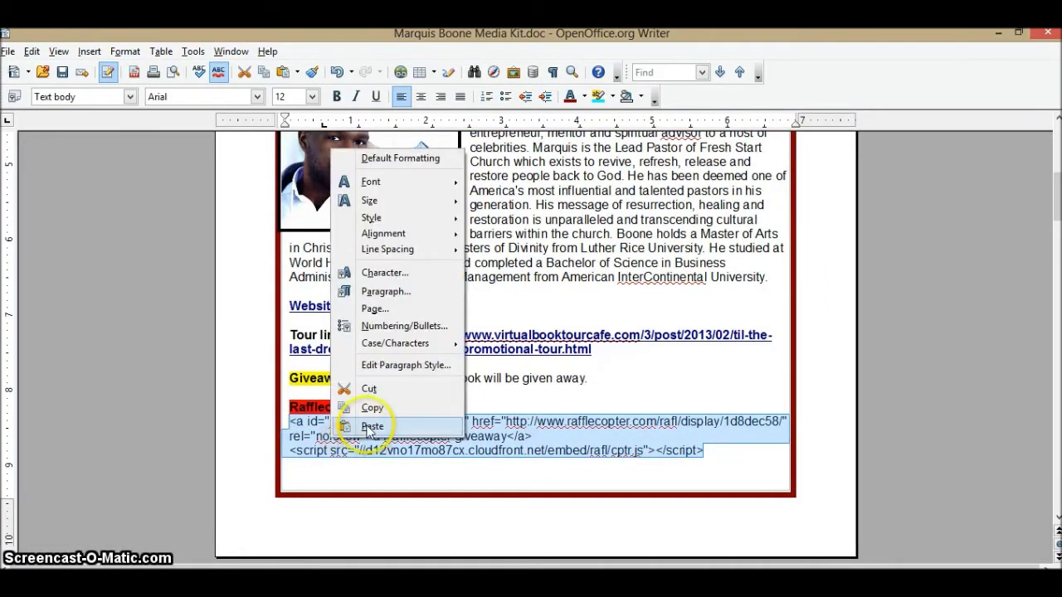
left_click(375, 422)
Step: Back in Blogger, replace the Rafflecopter giveaway link code in the post's HTML source with the copied embed code
mouse_move(422, 580)
left_click(512, 506)
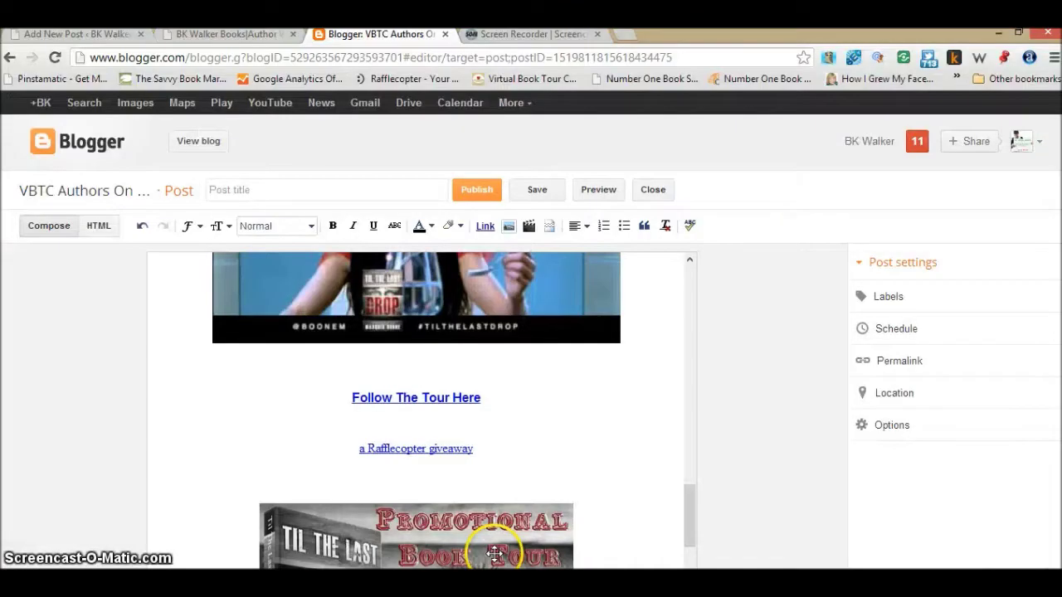
left_click(98, 236)
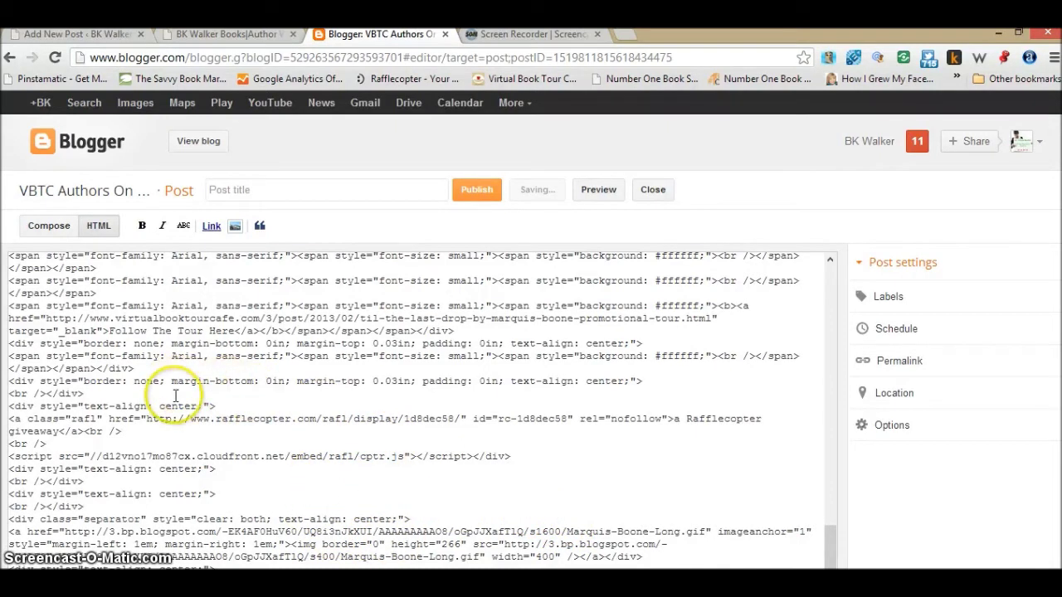
scroll(166, 414, "down", 1)
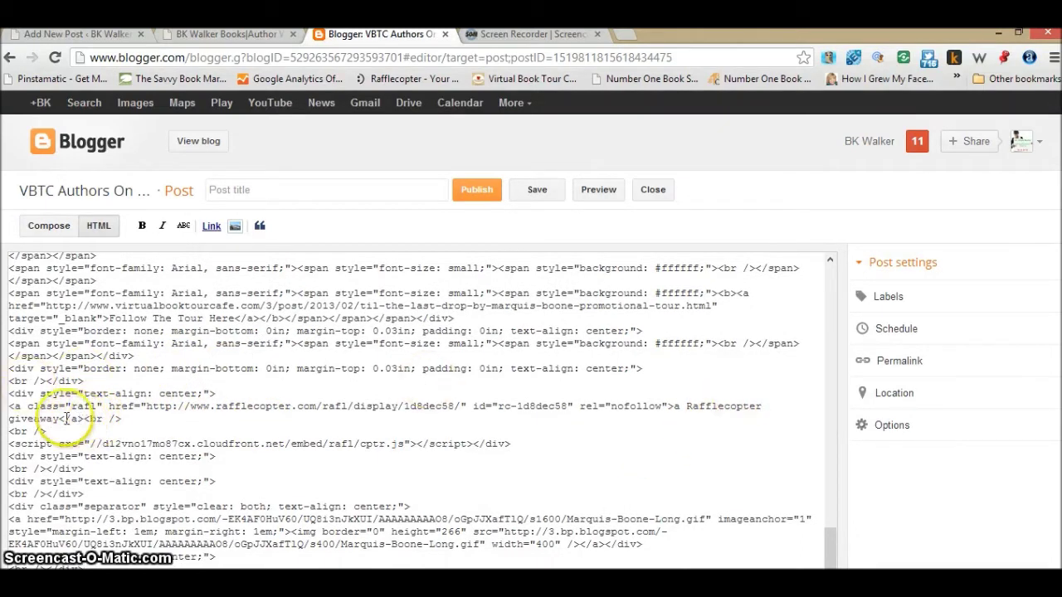
left_click_drag(131, 421, 25, 406)
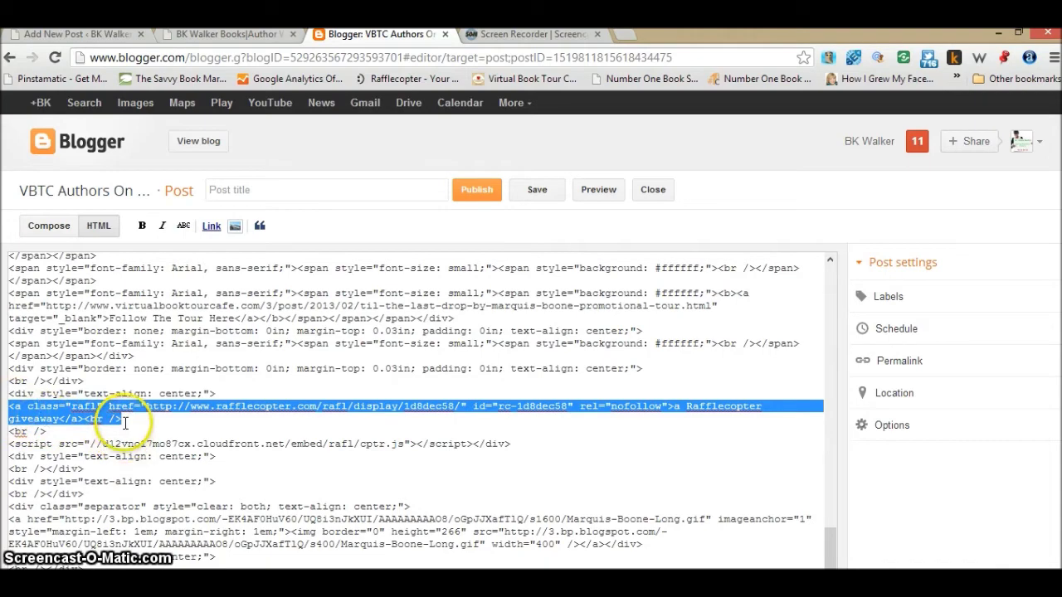
right_click(79, 421)
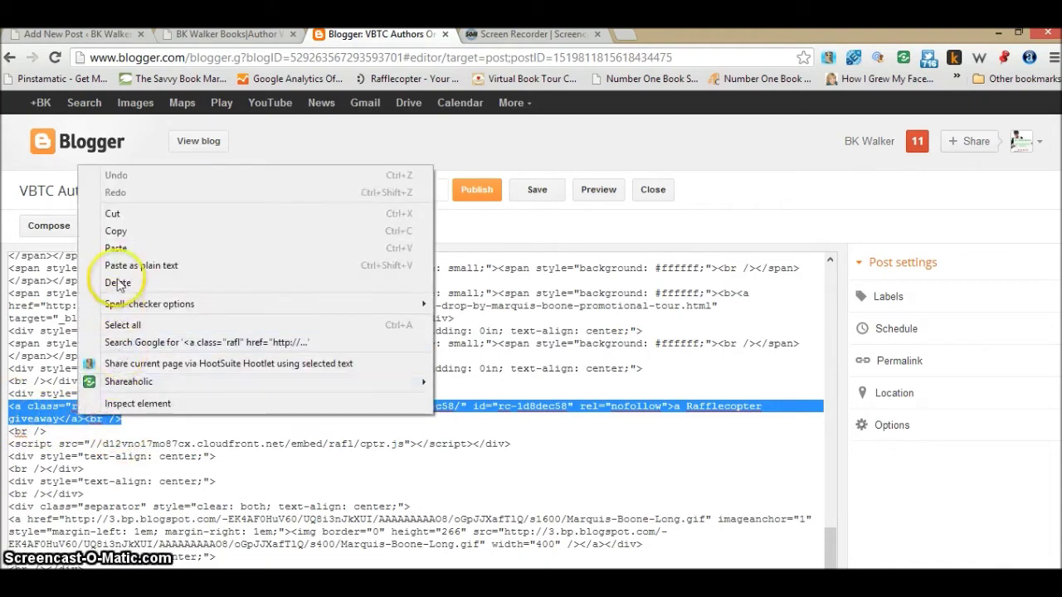
left_click(118, 246)
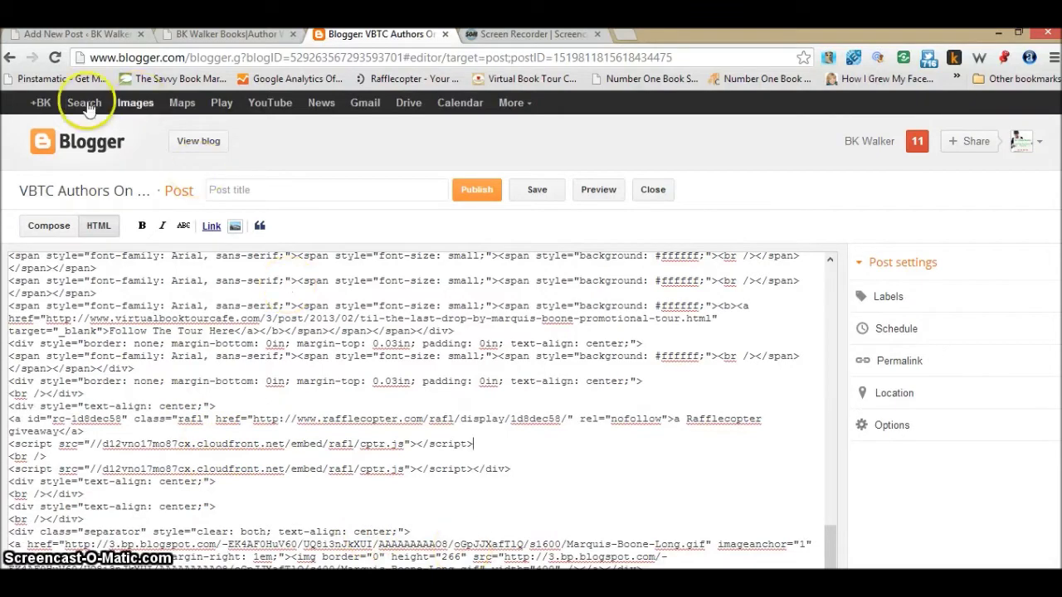
Step: Check the Rafflecopter giveaway link below the video in Compose view and open a preview of the post
scroll(491, 456, "down", 15)
scroll(680, 448, "down", 9)
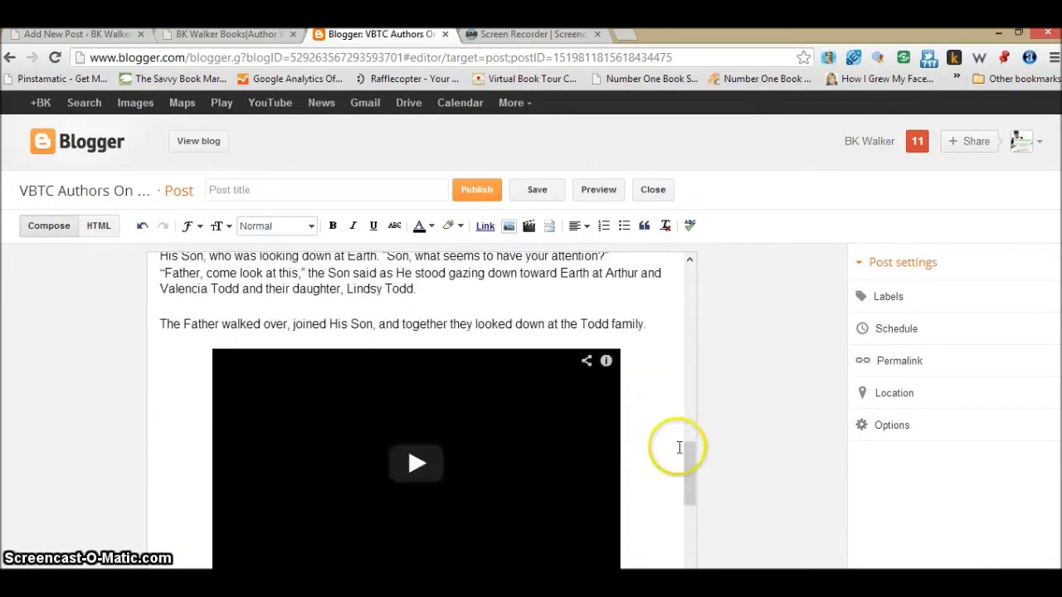
scroll(655, 450, "up", 1)
scroll(655, 450, "up", 1)
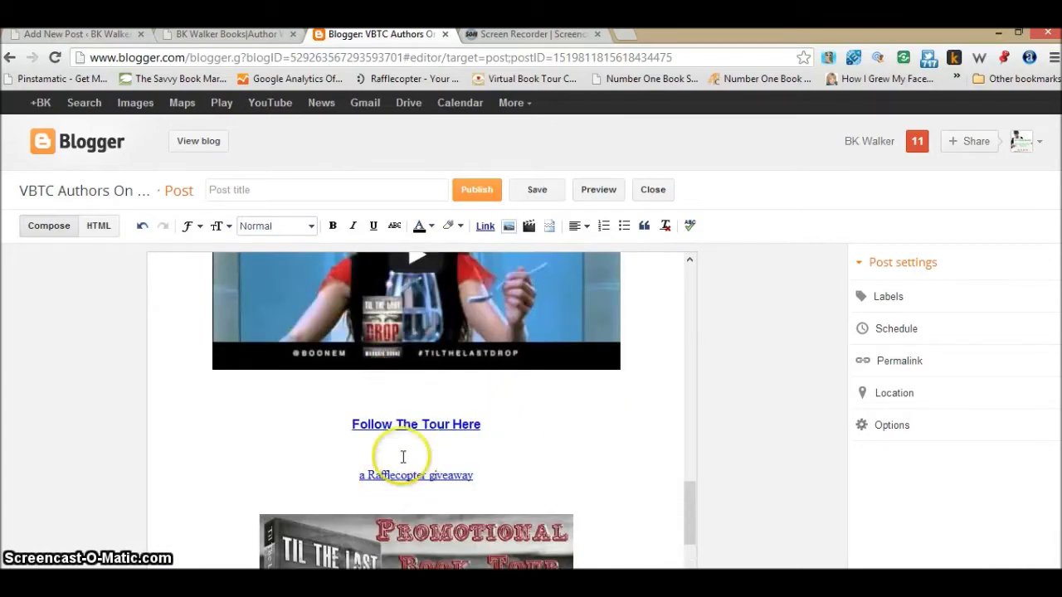
left_click(591, 195)
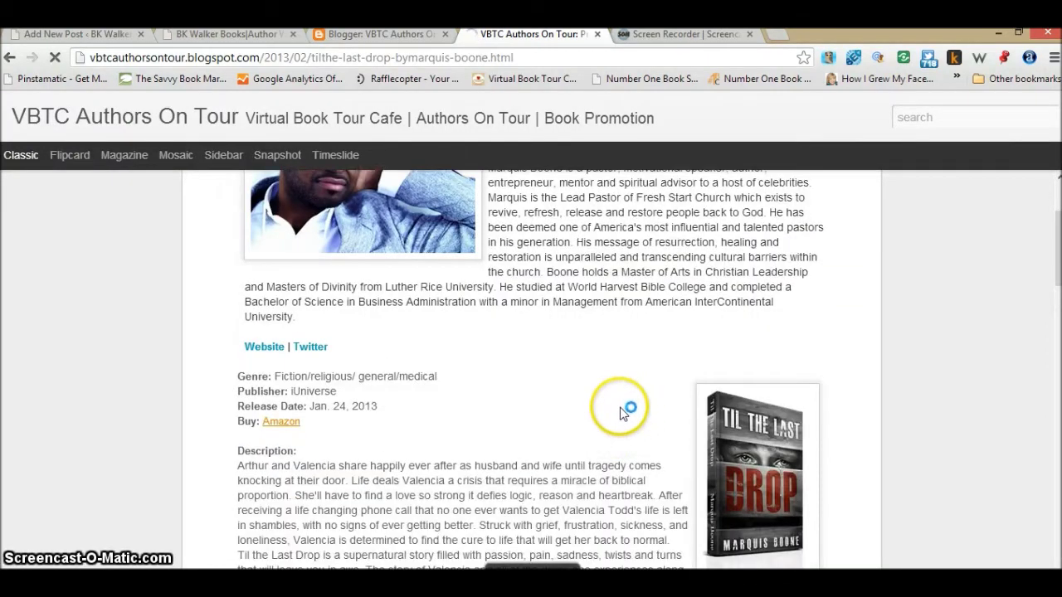
Step: Review the post preview from the author bio through the excerpts and promotional banner down to the comment area
scroll(899, 402, "down", 5)
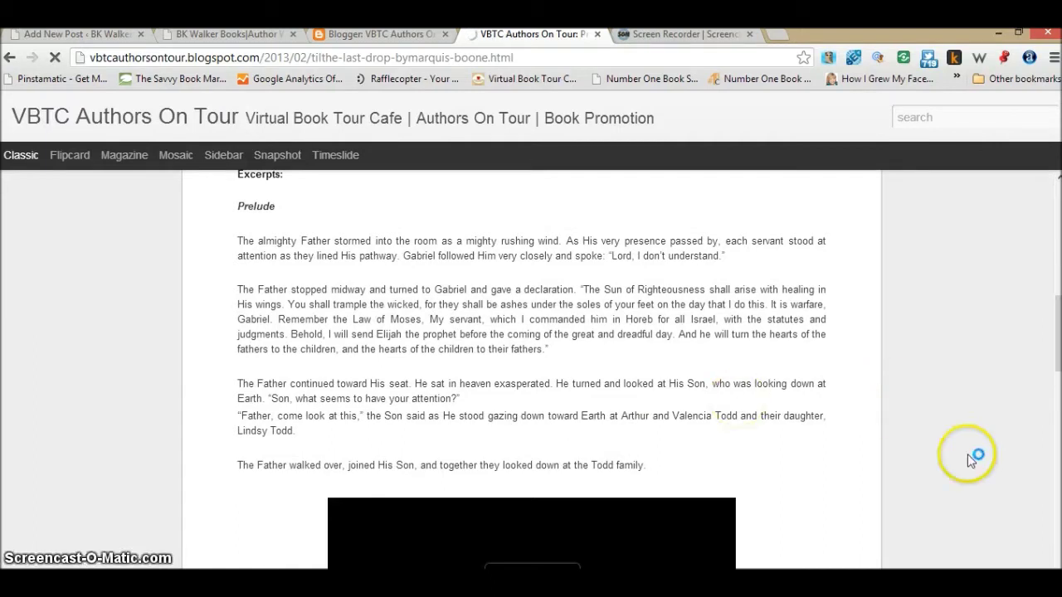
scroll(803, 425, "down", 4)
scroll(803, 426, "down", 6)
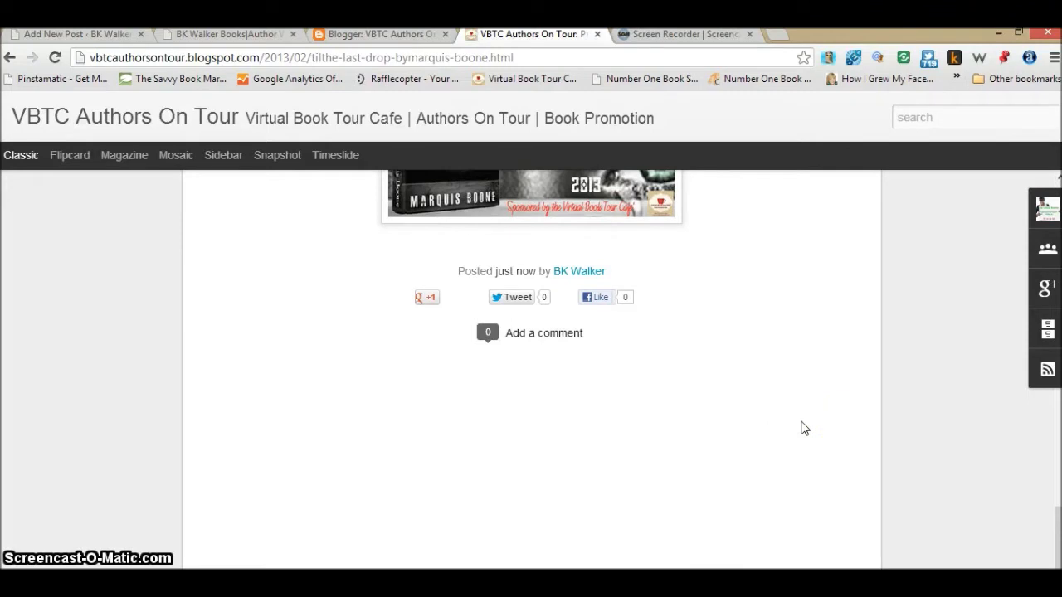
left_click(838, 447)
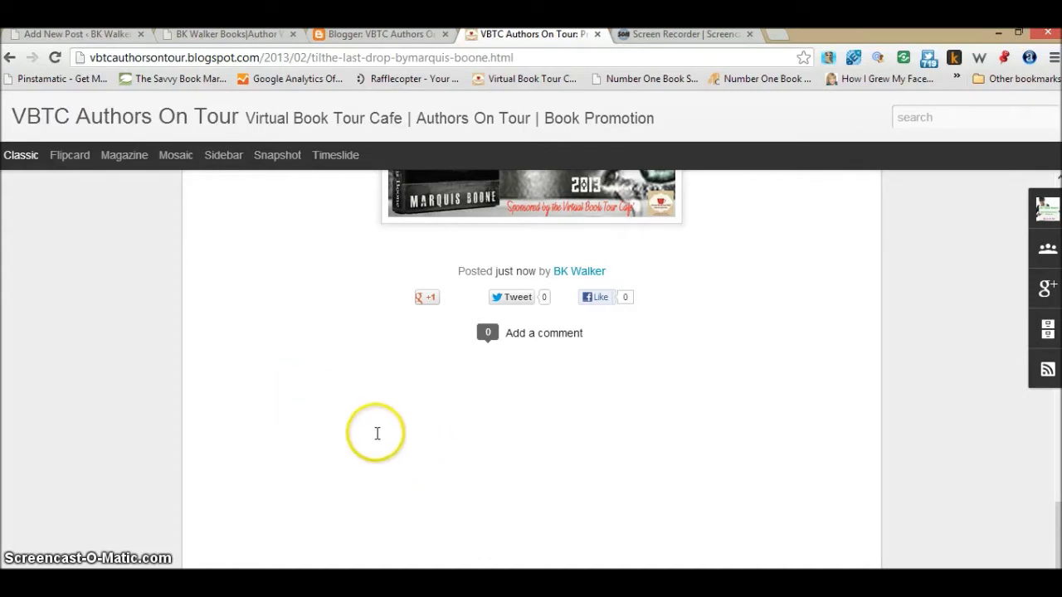
left_click_drag(763, 445, 377, 427)
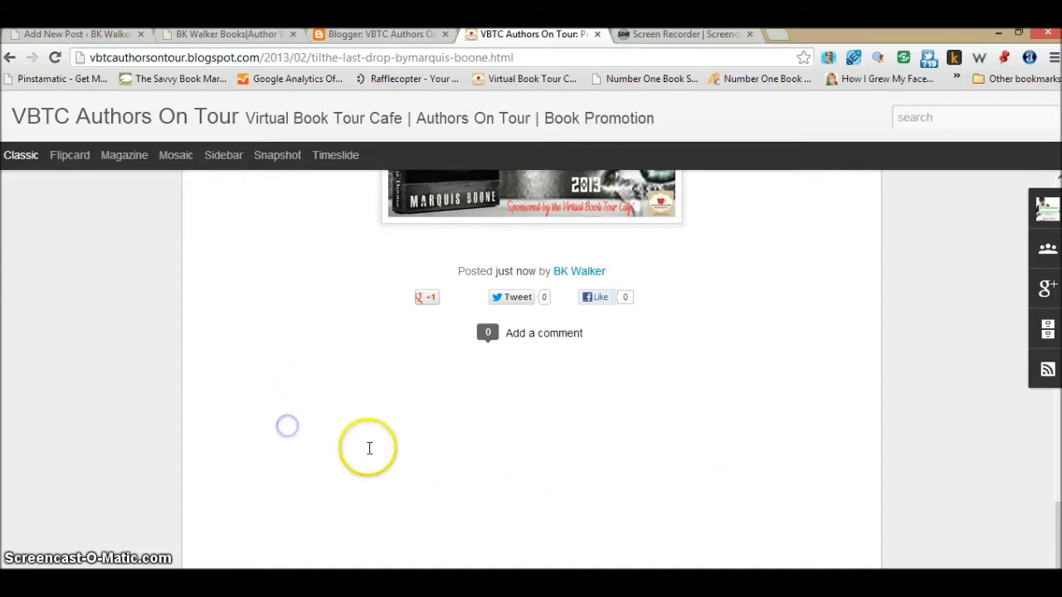
left_click(369, 436)
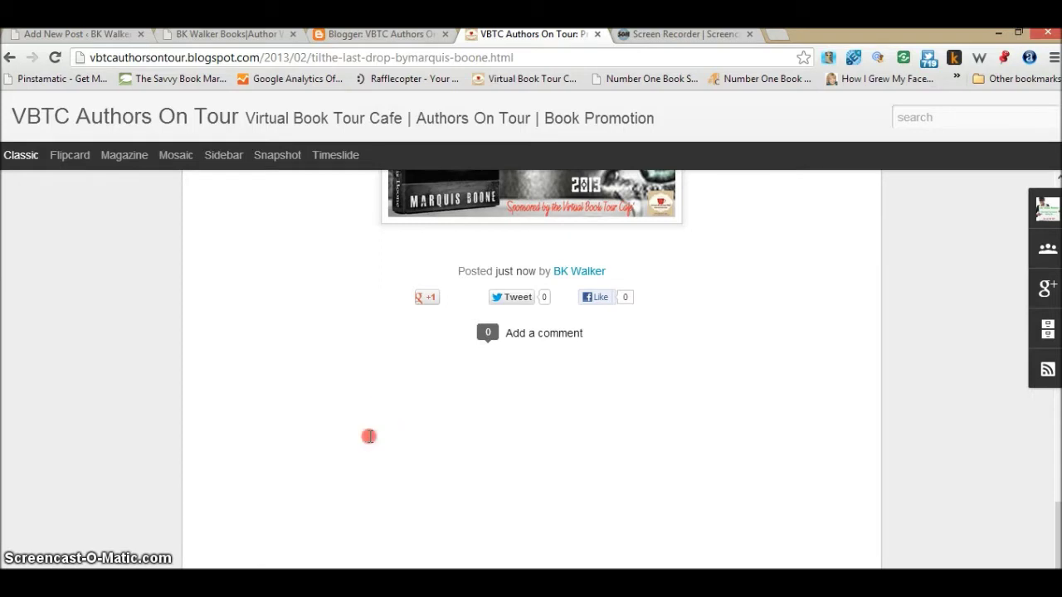
left_click(410, 415)
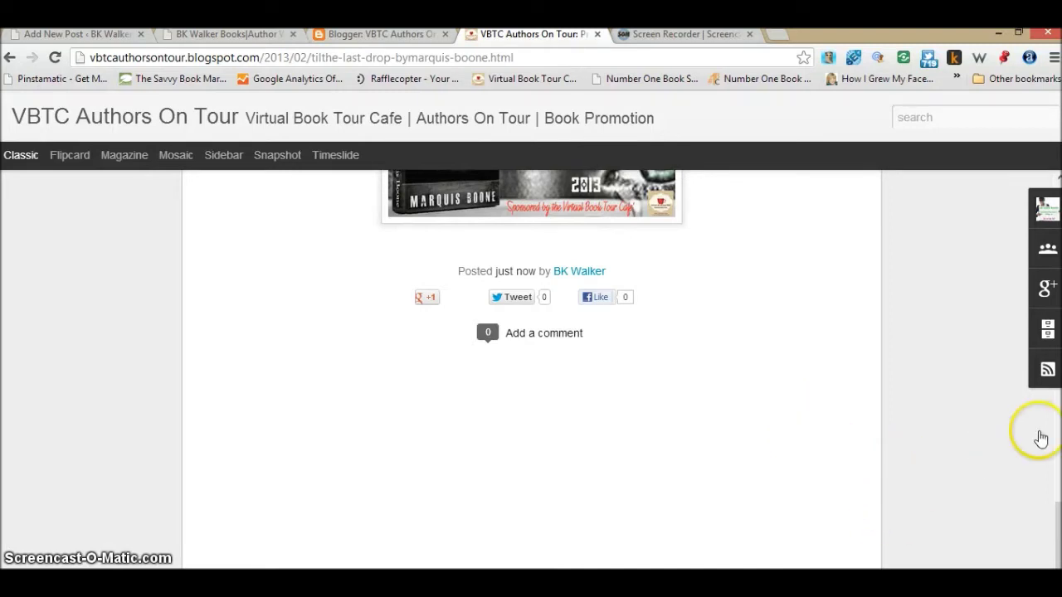
Step: Return to the Blogger post editor and set a custom permalink of tilthelastdrop for the post
key("ctrl+shift+Tab")
scroll(954, 414, "down", 2)
left_click(895, 522)
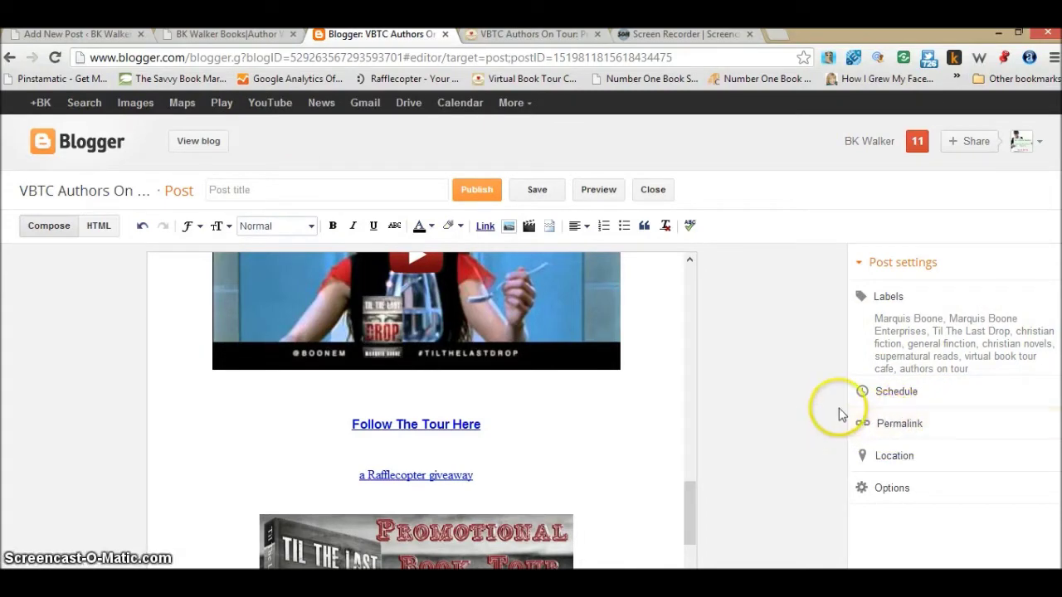
left_click(895, 424)
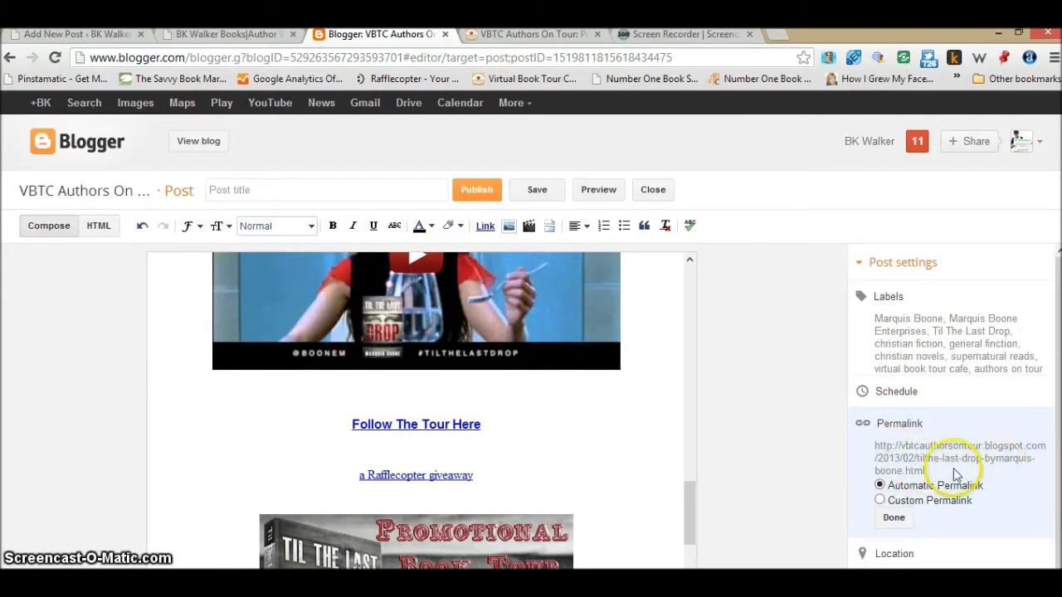
left_click(879, 500)
left_click(936, 506)
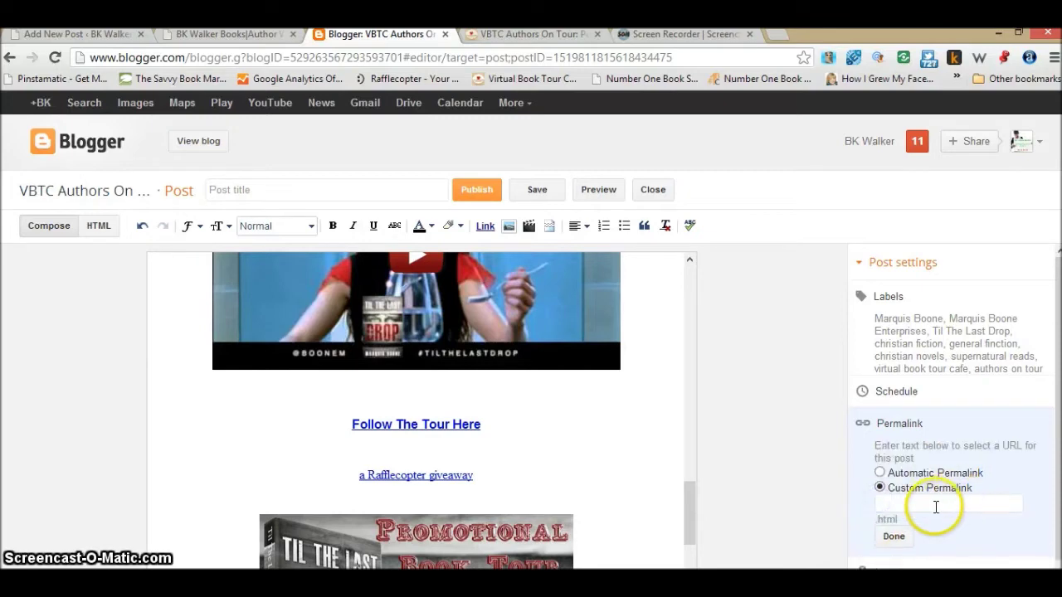
left_click(935, 507)
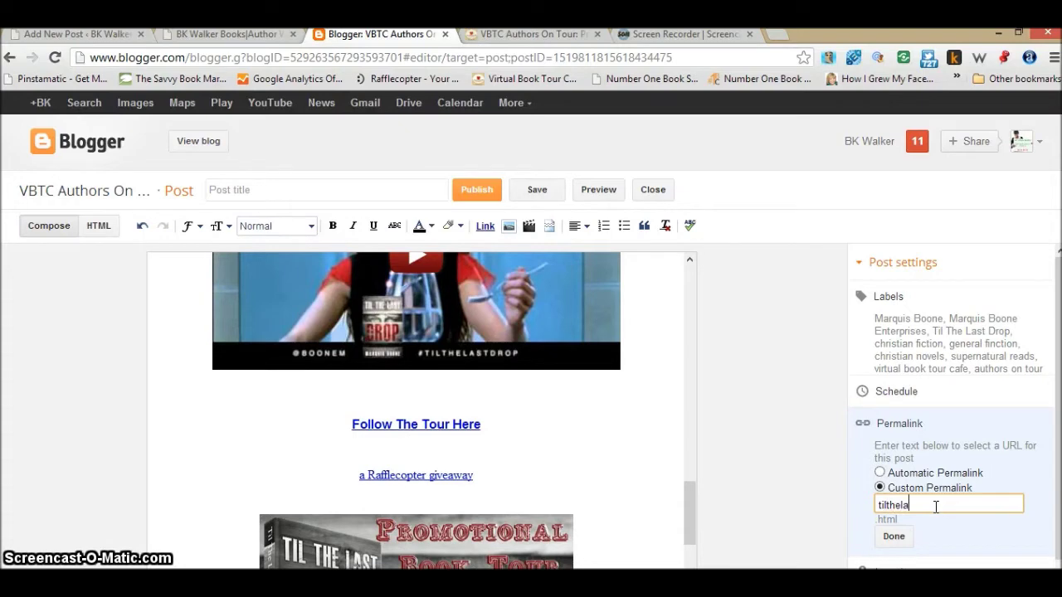
type("drop")
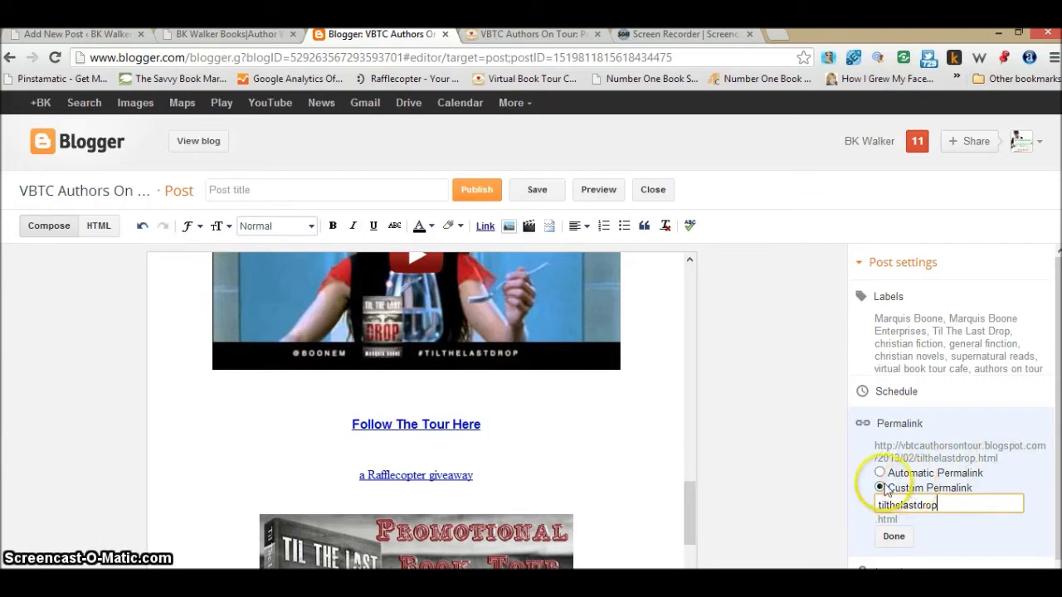
left_click(894, 536)
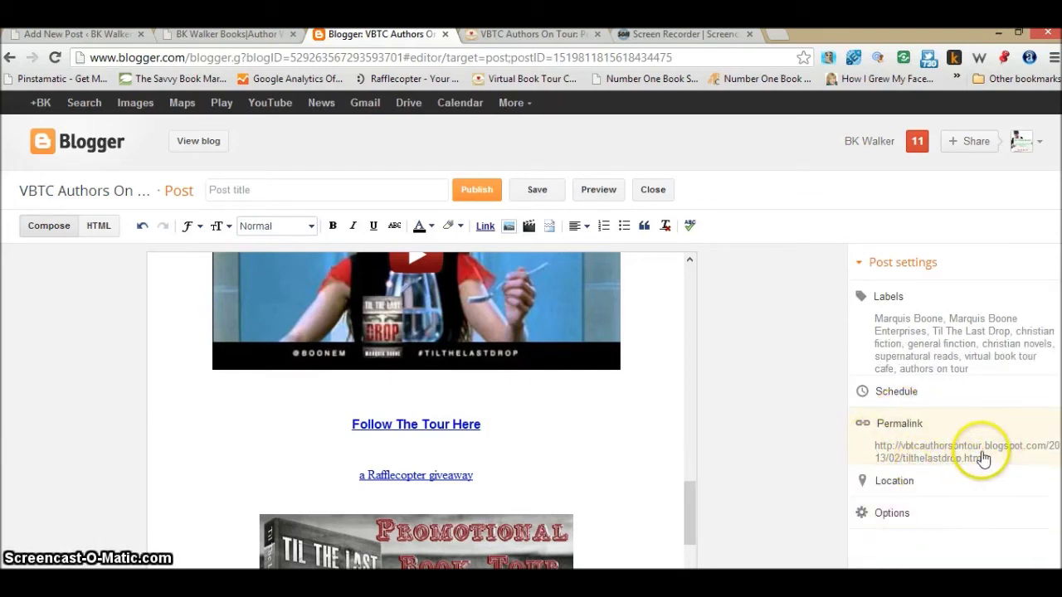
Step: Reopen the post's permalink settings and select the full permalink URL
left_click(899, 423)
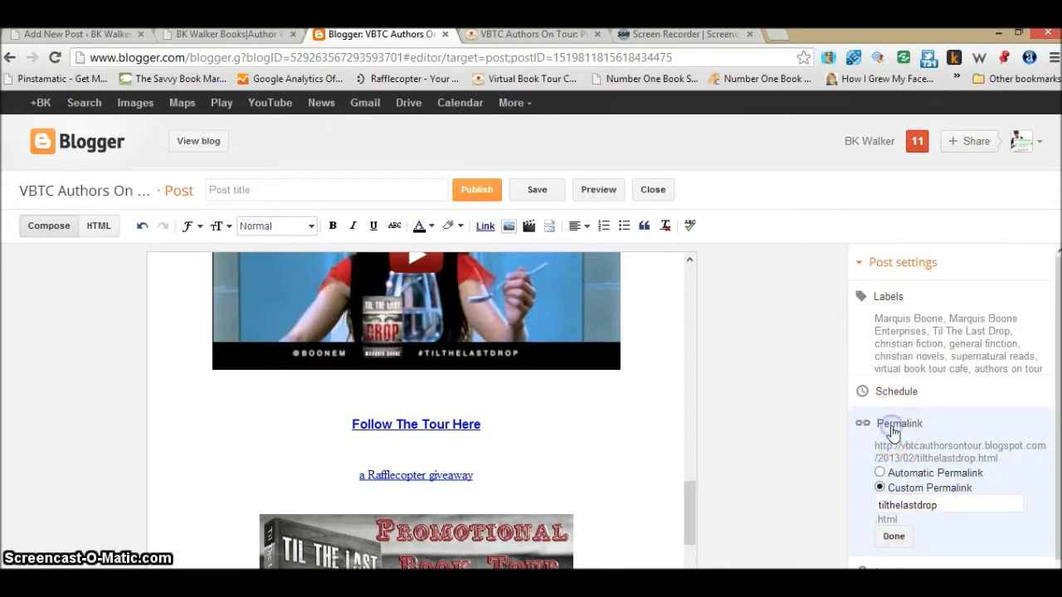
left_click_drag(989, 457, 898, 450)
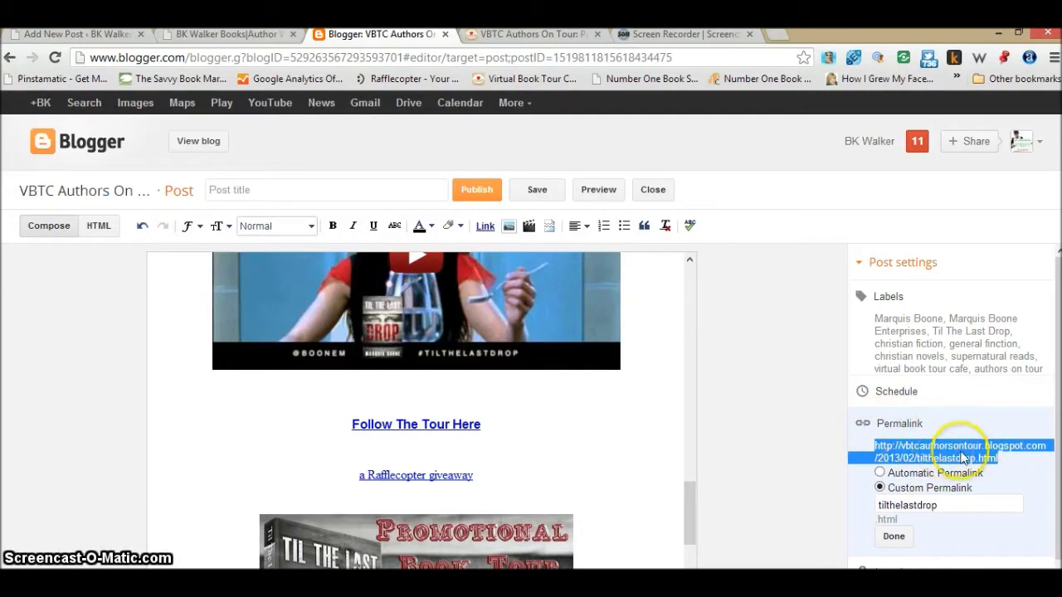
left_click_drag(1019, 456, 919, 441)
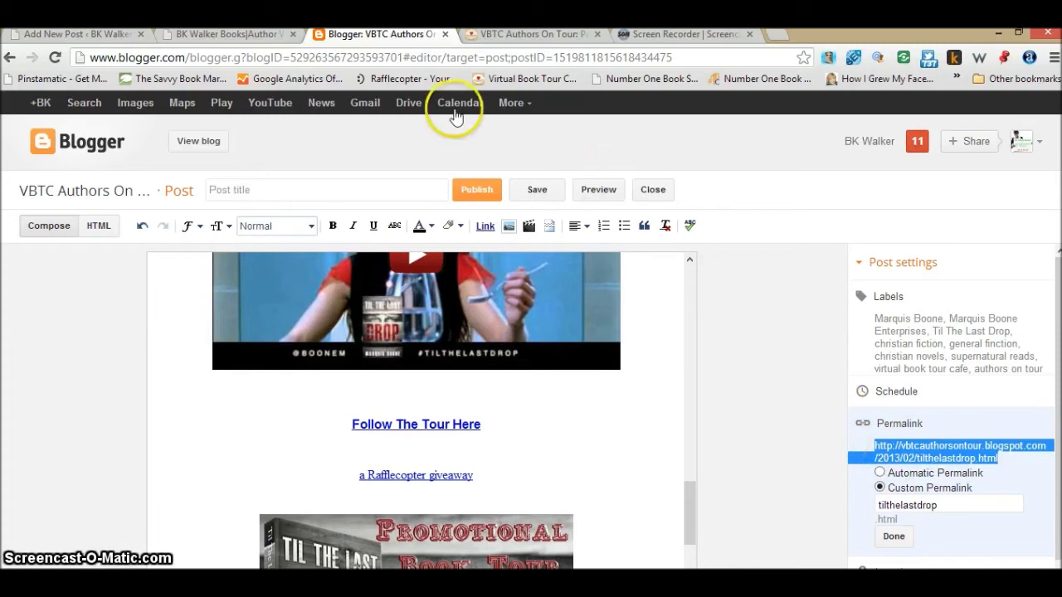
Step: Switch to the WordPress Add New Post page and set the empty post body to Text mode, ready for HTML
left_click(75, 34)
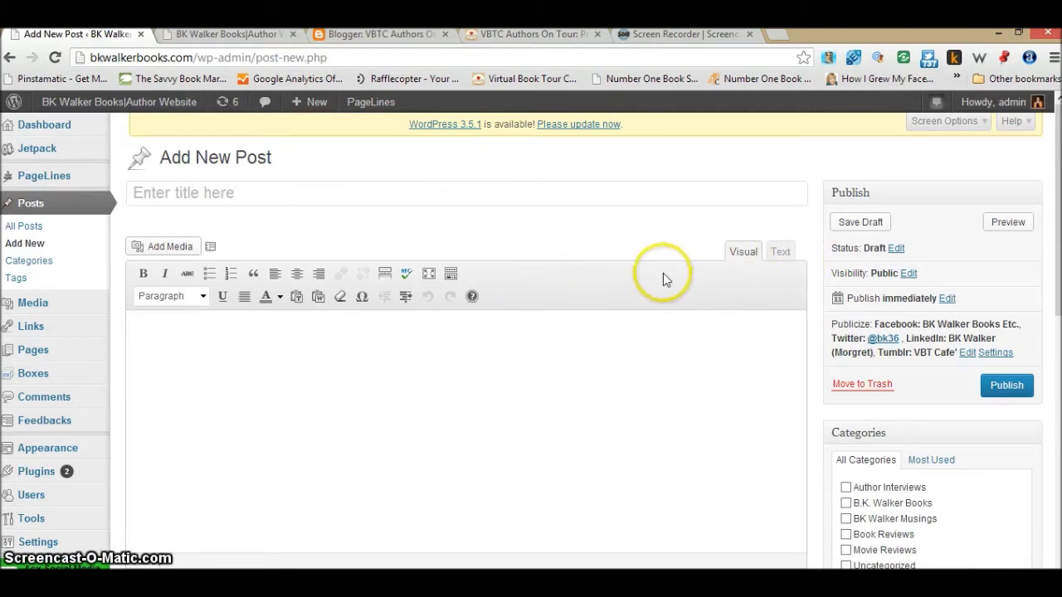
left_click(779, 253)
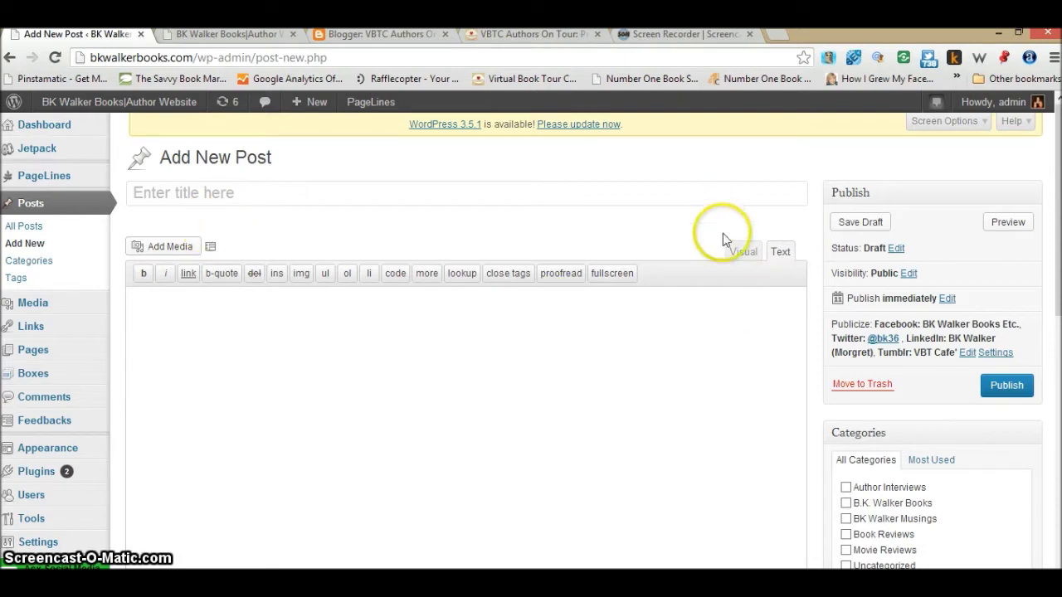
left_click(740, 252)
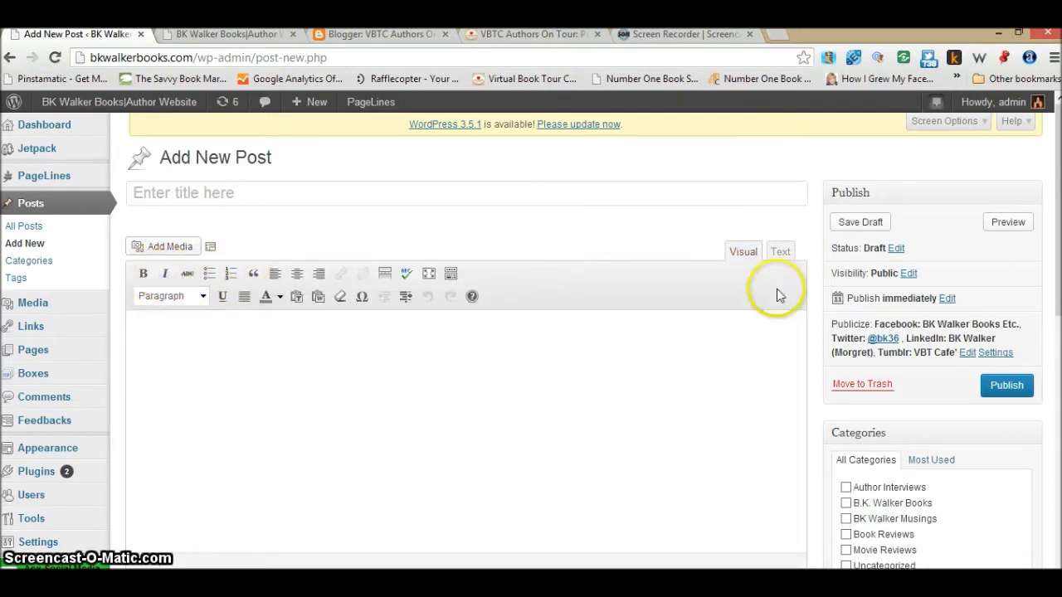
left_click(778, 252)
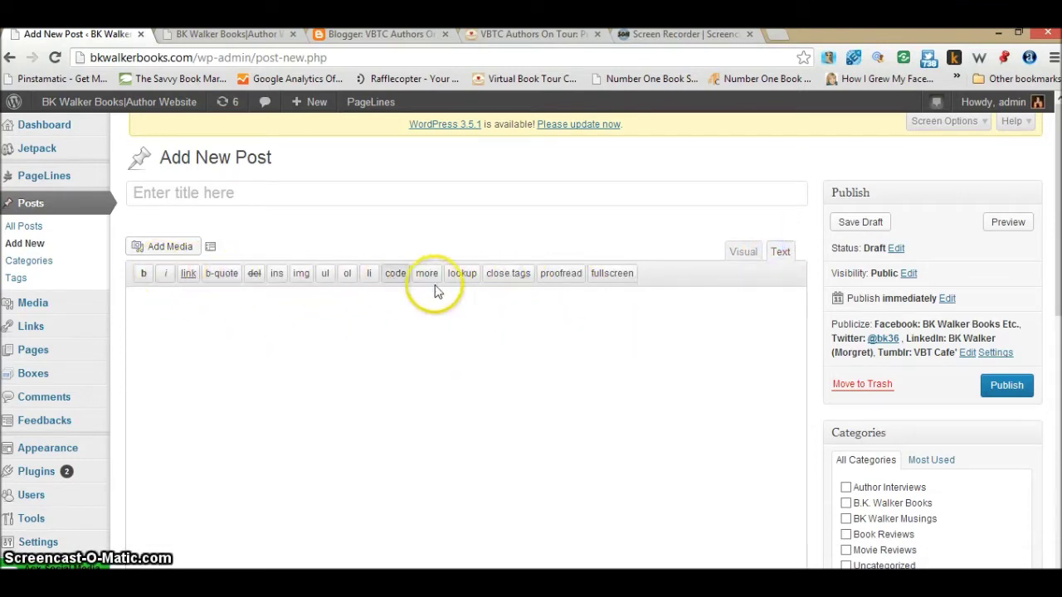
left_click(168, 301)
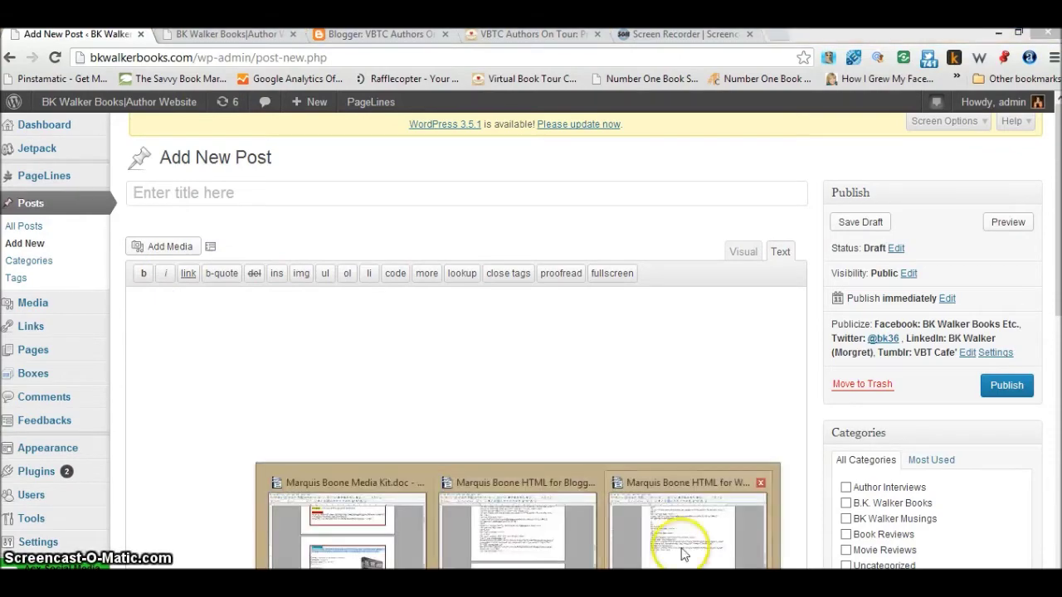
Step: Switch to the HTML for Wordpress document in OpenOffice Writer and copy its entire HTML code
left_click(682, 550)
scroll(520, 467, "down", 2)
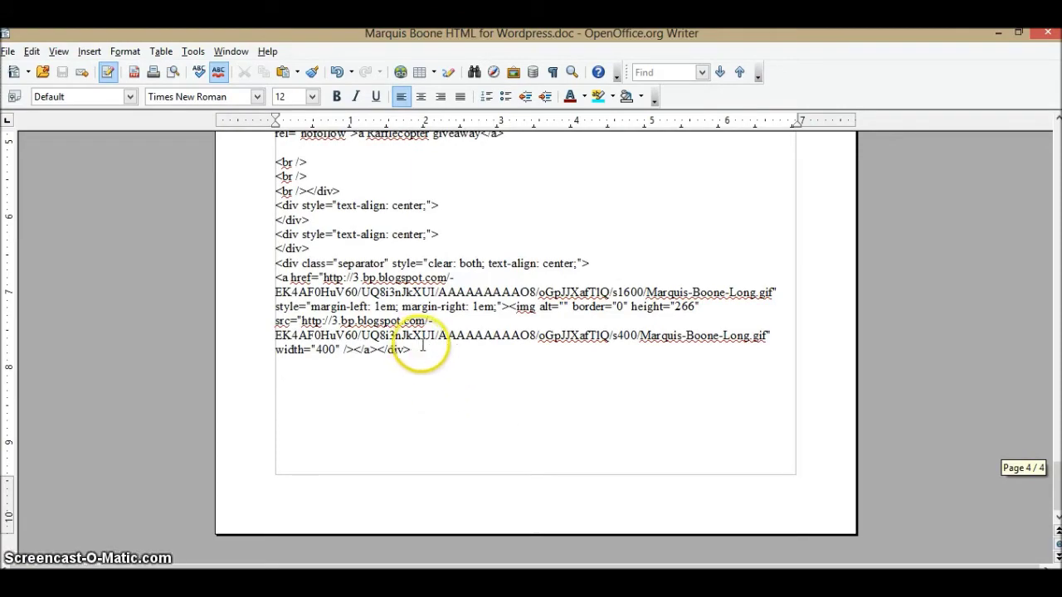
left_click_drag(412, 349, 214, 87)
left_click_drag(202, 128, 323, 116)
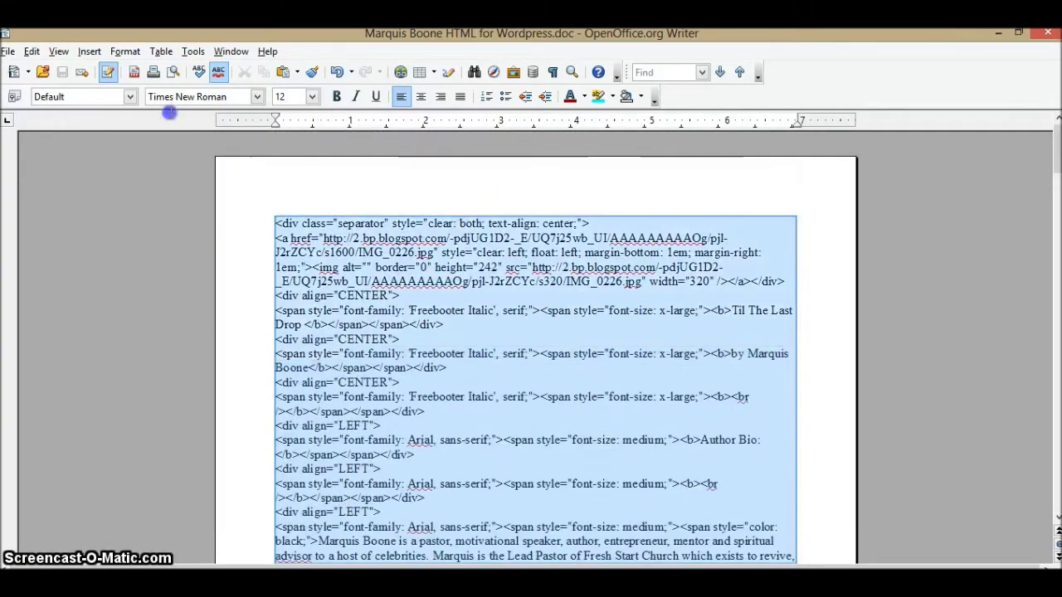
right_click(496, 358)
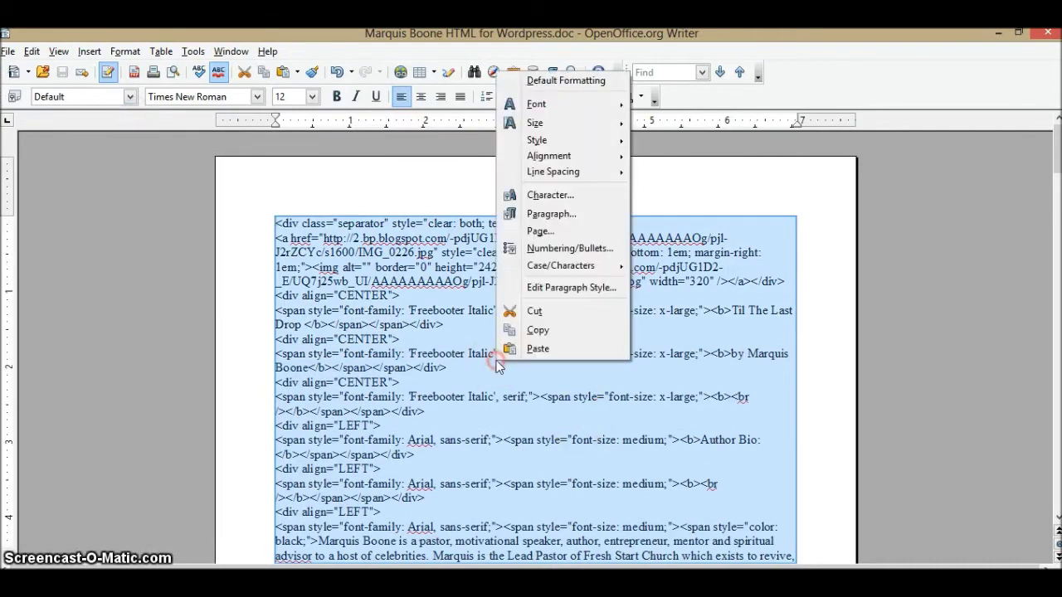
left_click(534, 331)
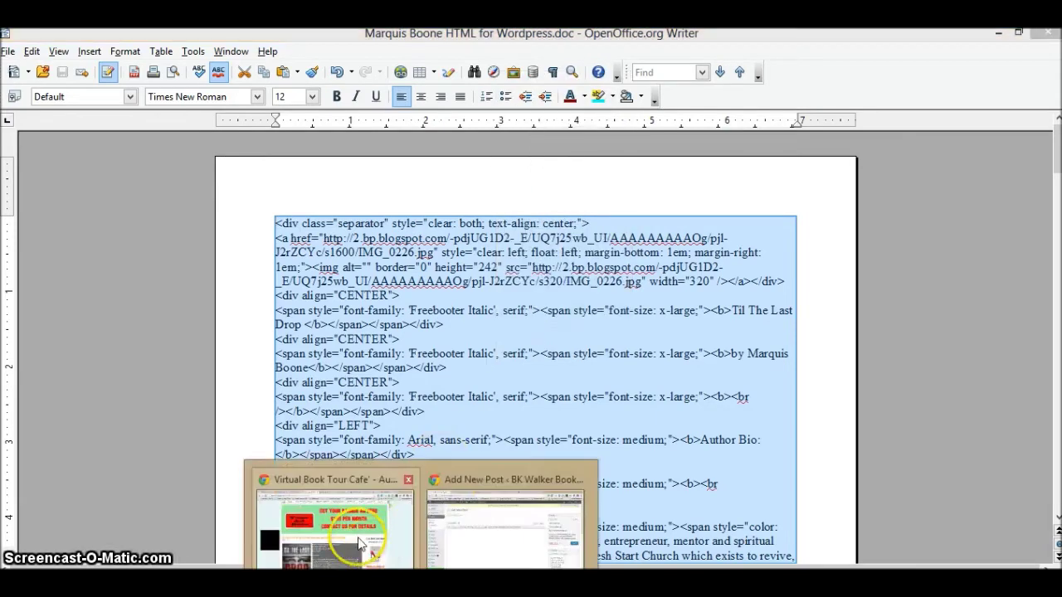
Step: Return to the WordPress Add New Post page and paste the copied HTML into the post body
left_click(359, 543)
left_click(474, 549)
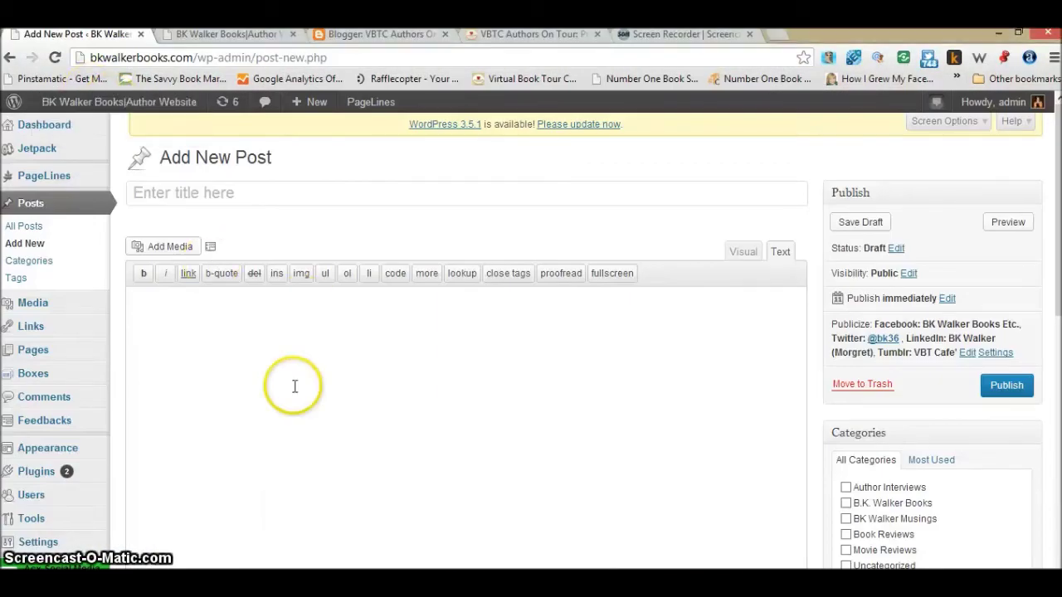
right_click(143, 301)
left_click(182, 384)
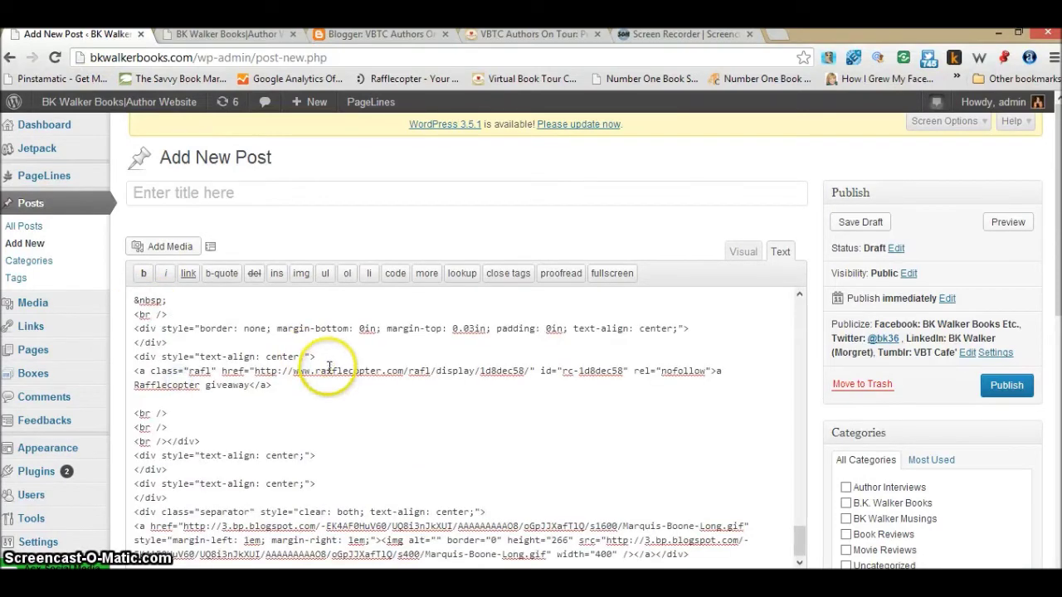
Step: Show the WordPress post in Visual mode and review its layout from the author bio to the Rafflecopter giveaway link
left_click(740, 258)
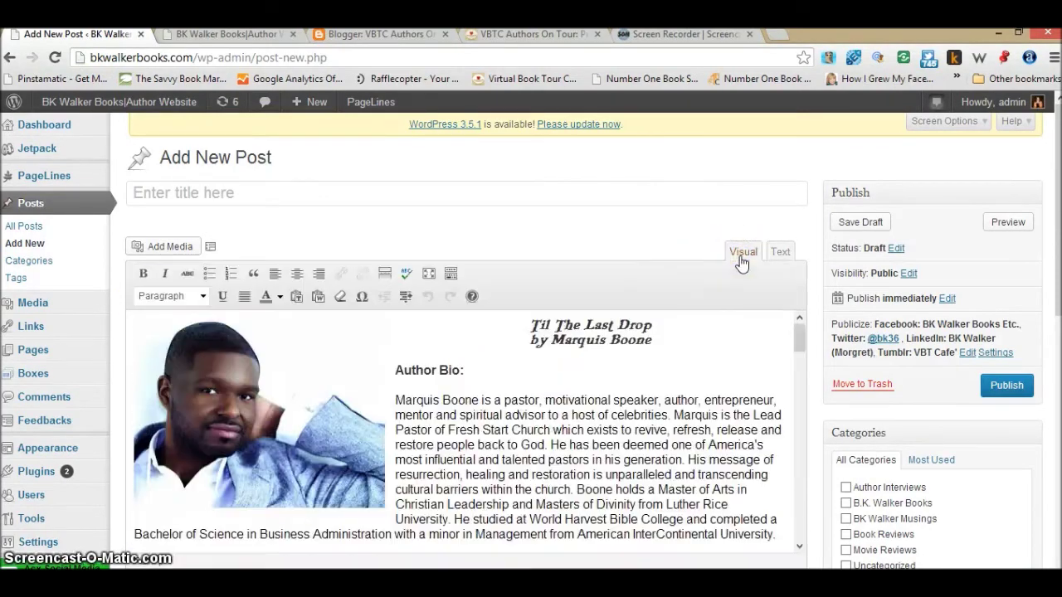
scroll(664, 429, "down", 10)
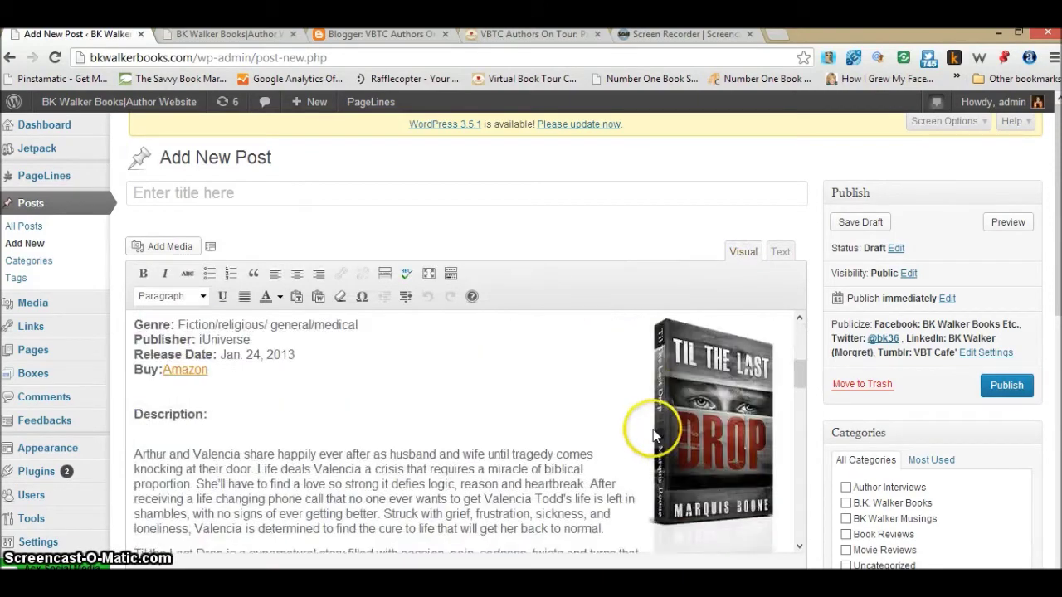
scroll(642, 429, "down", 3)
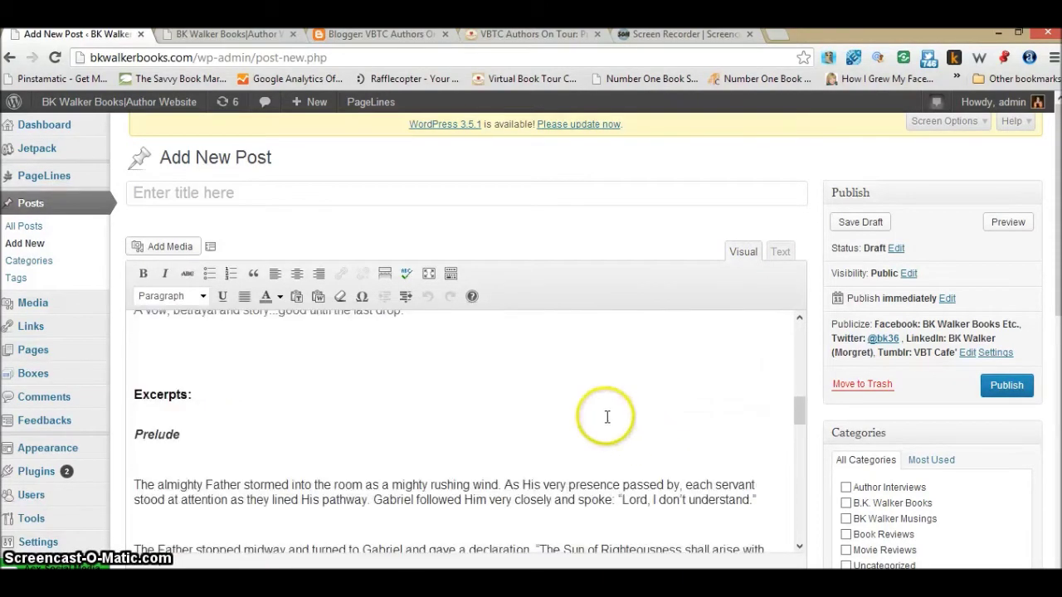
scroll(605, 415, "down", 6)
scroll(592, 415, "down", 5)
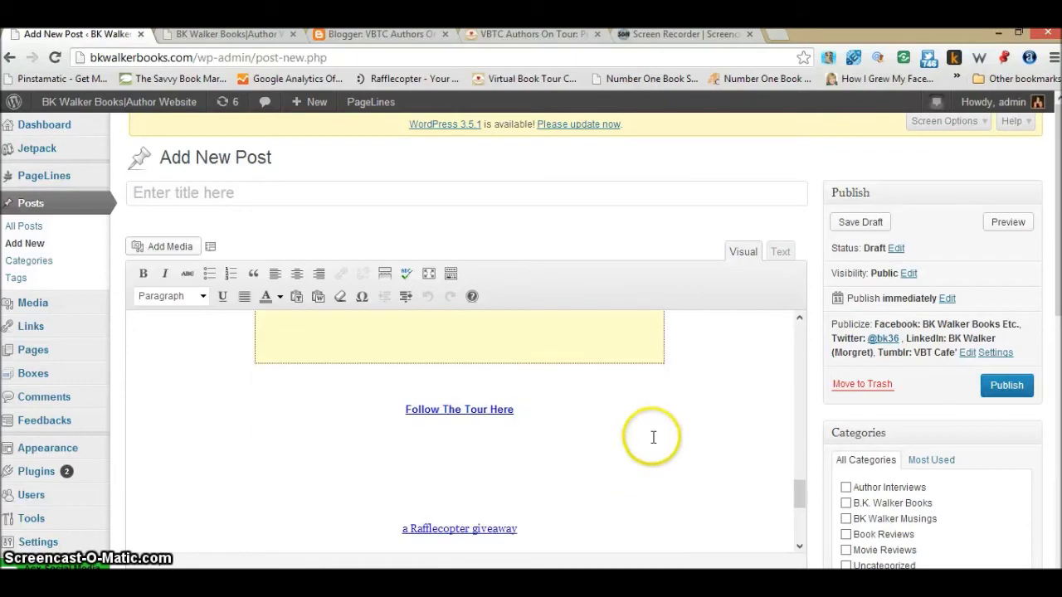
scroll(699, 450, "up", 3)
scroll(698, 453, "up", 10)
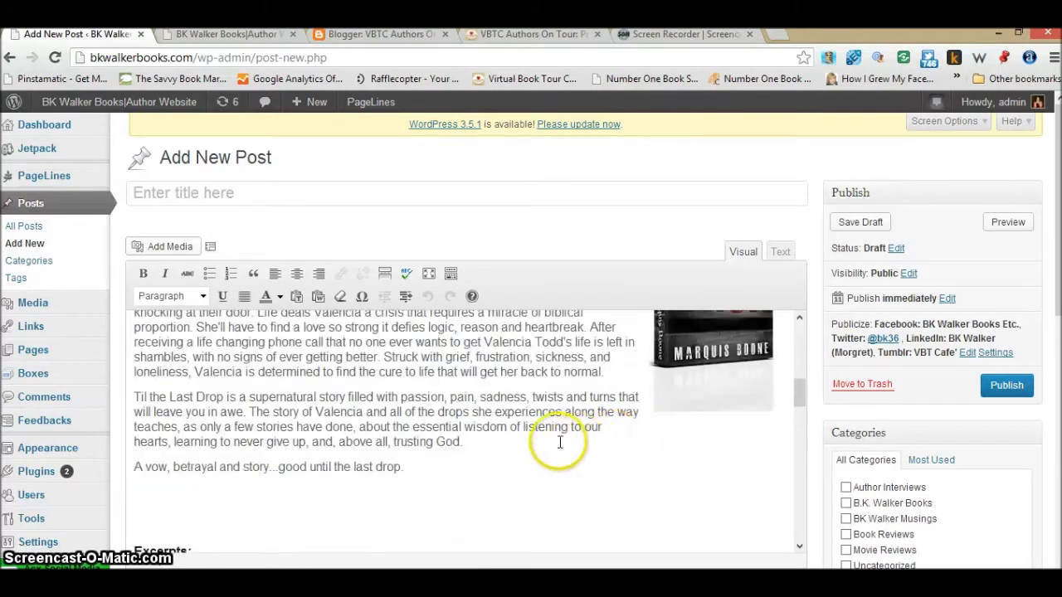
scroll(552, 436, "up", 3)
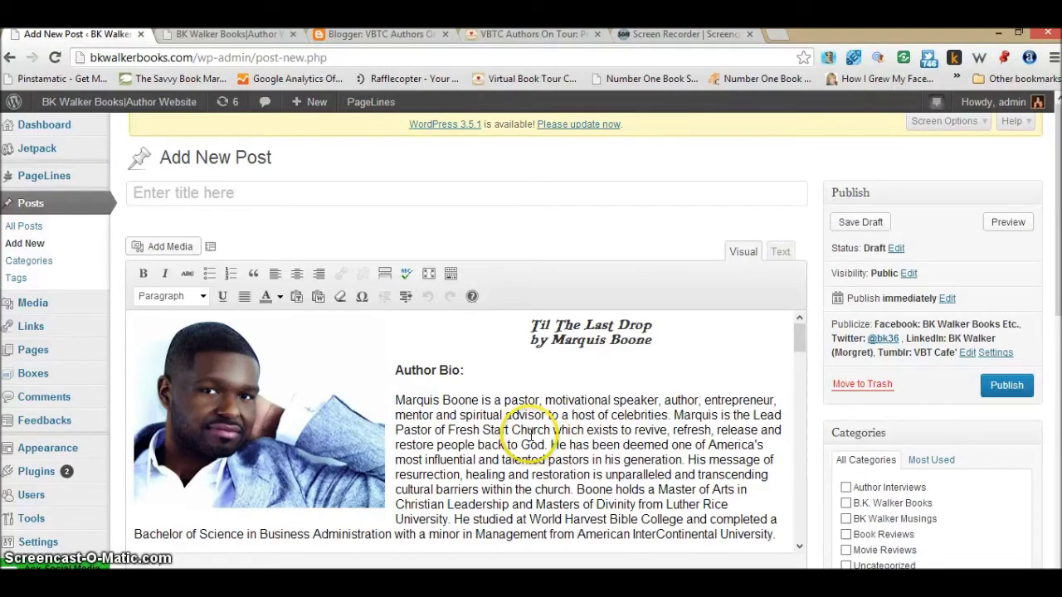
Step: Tighten the spacing under the Description heading, leaving a single blank line before the book description text
scroll(185, 343, "down", 5)
left_click(185, 344)
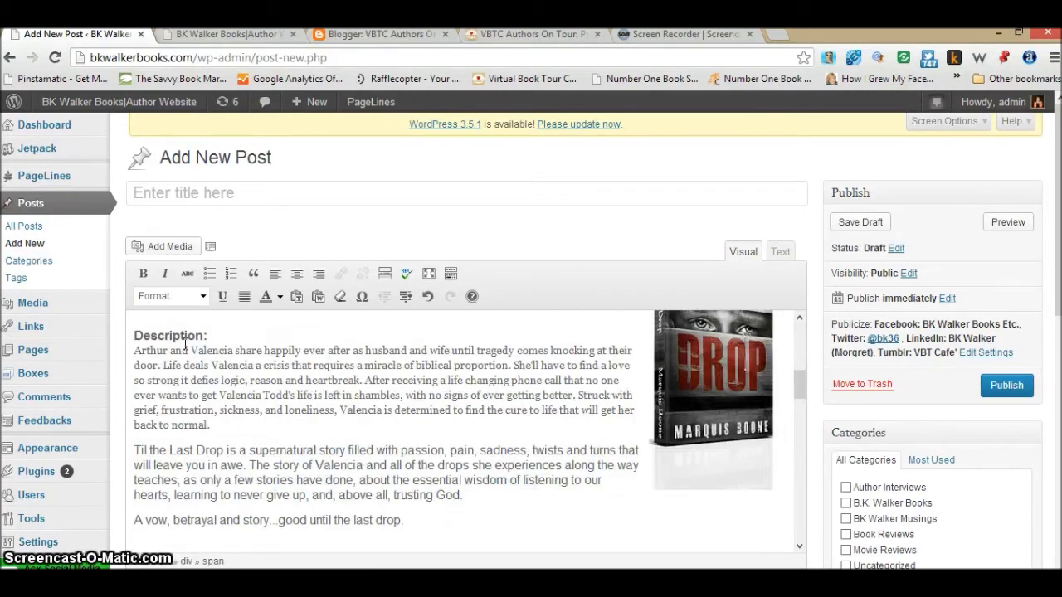
left_click(226, 332)
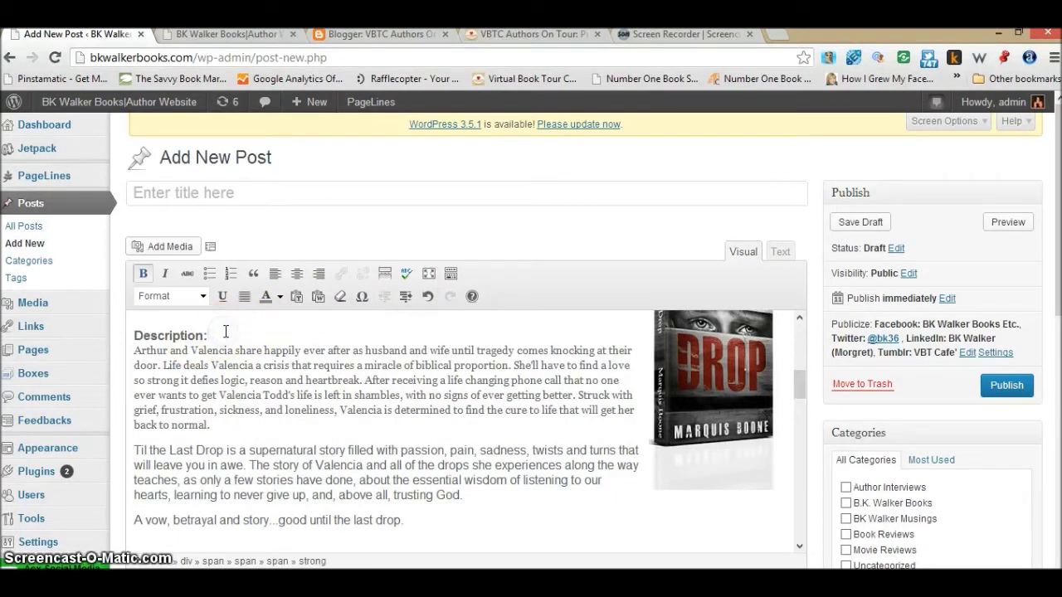
key("Return")
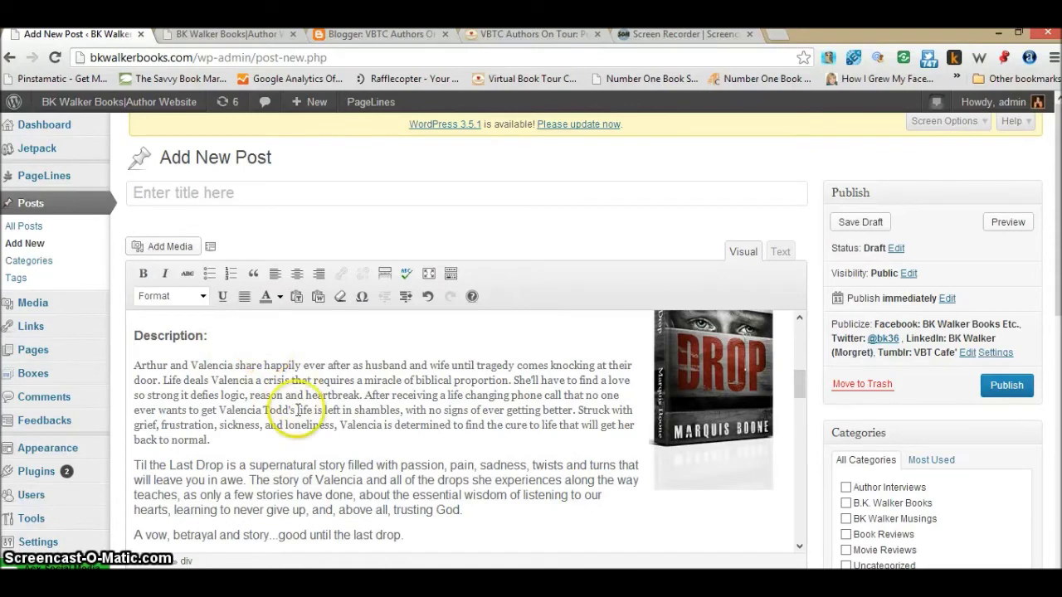
Step: Review the rest of the post in Visual mode, from the book description through the Prelude excerpt to the Rafflecopter giveaway link
scroll(355, 427, "down", 4)
scroll(365, 426, "down", 10)
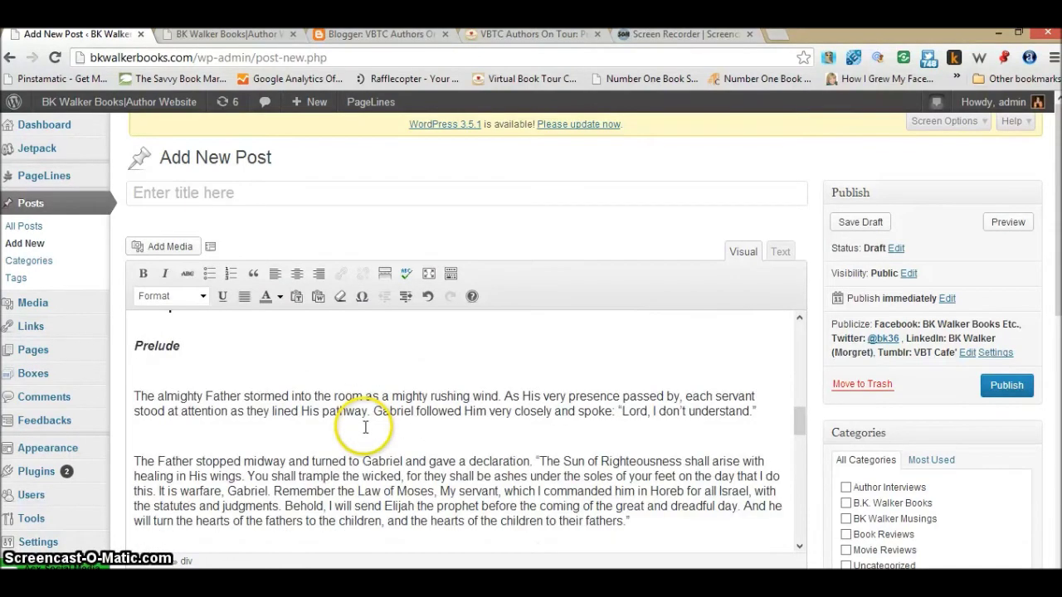
scroll(668, 519, "down", 2)
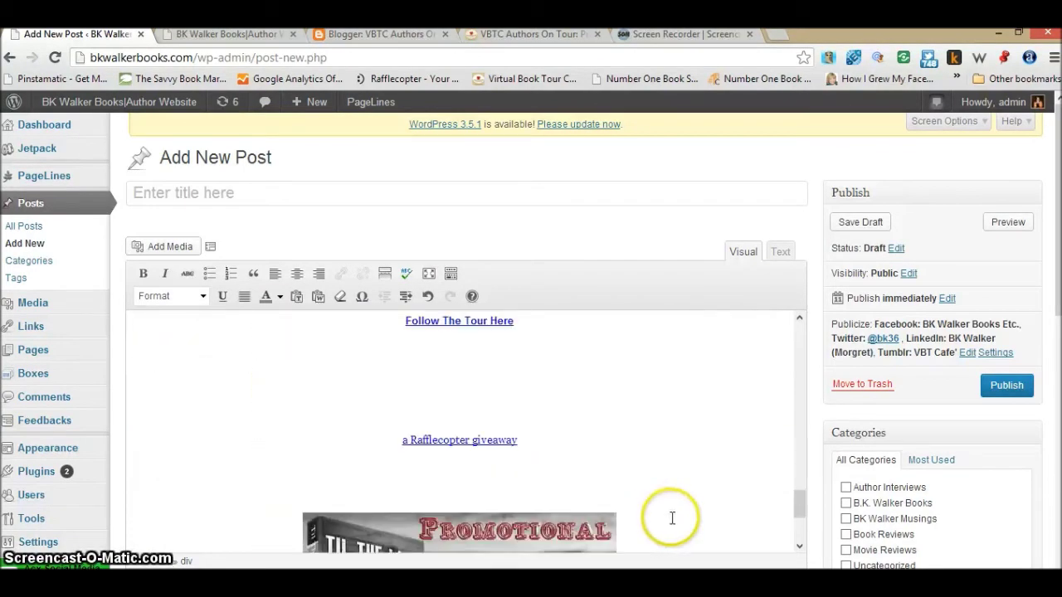
scroll(367, 391, "up", 1)
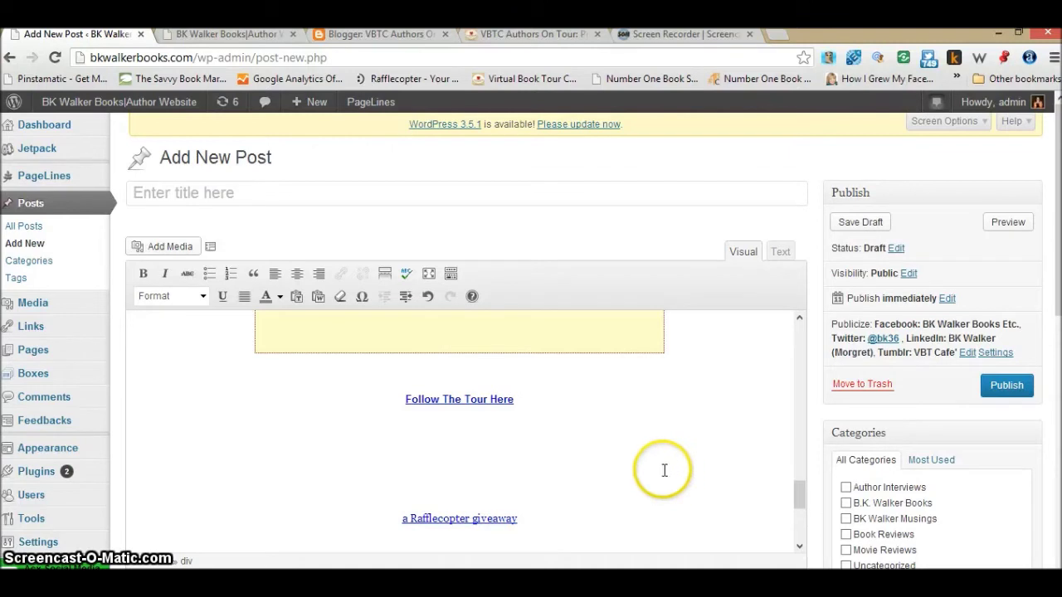
scroll(655, 461, "down", 1)
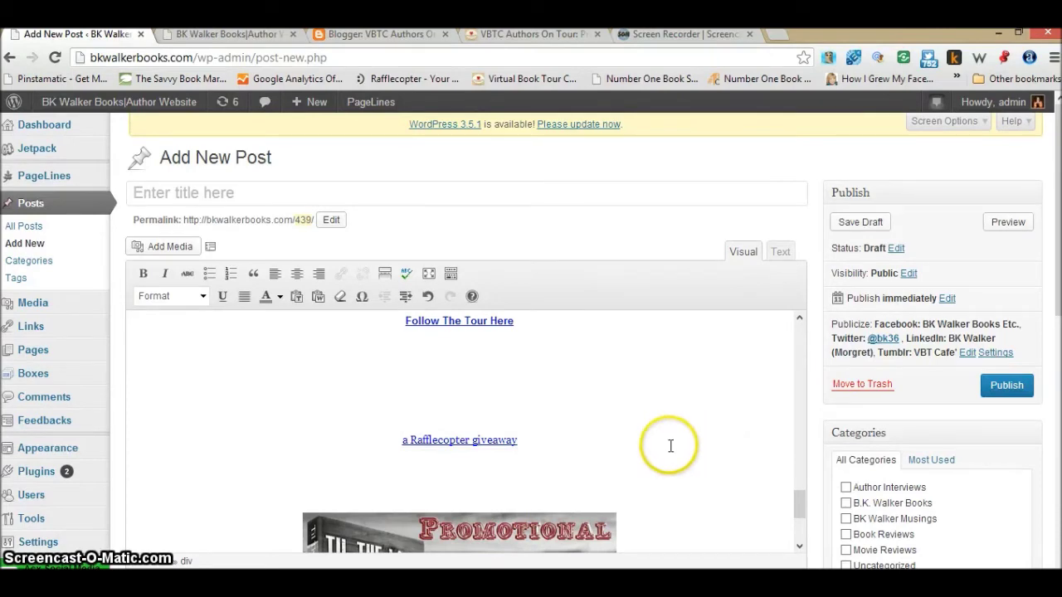
Step: Show the post's HTML source, select the Rafflecopter giveaway link code to inspect it, and return to Visual mode
left_click(781, 254)
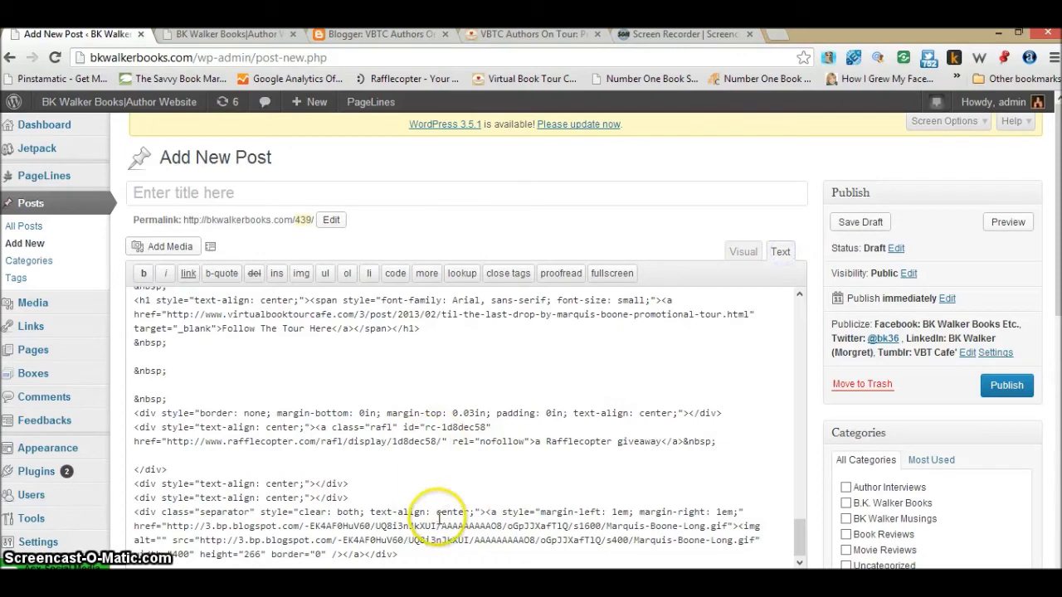
scroll(430, 465, "up", 1)
scroll(426, 481, "down", 3)
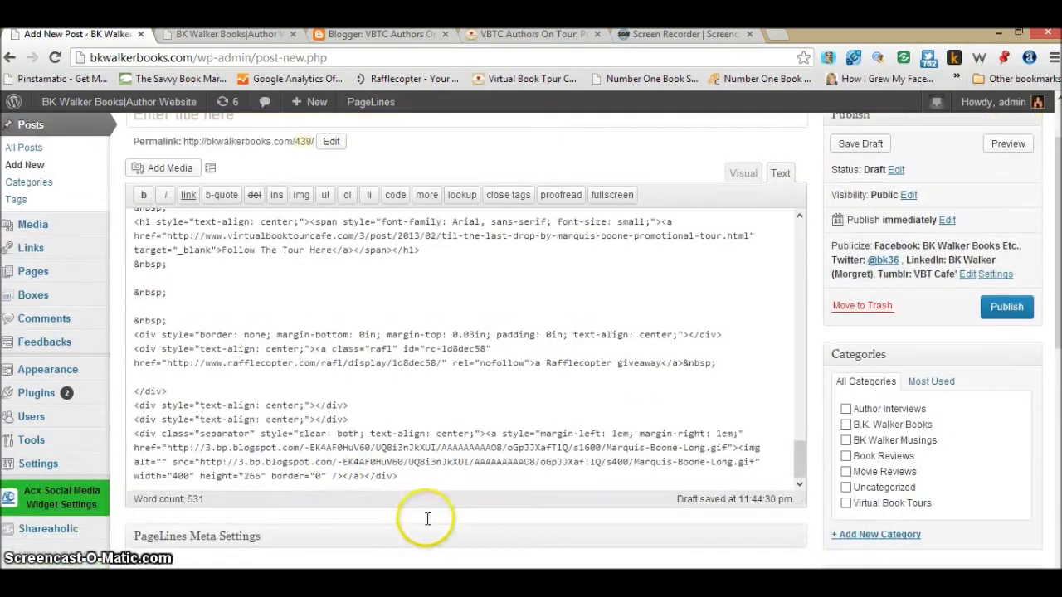
scroll(344, 479, "up", 2)
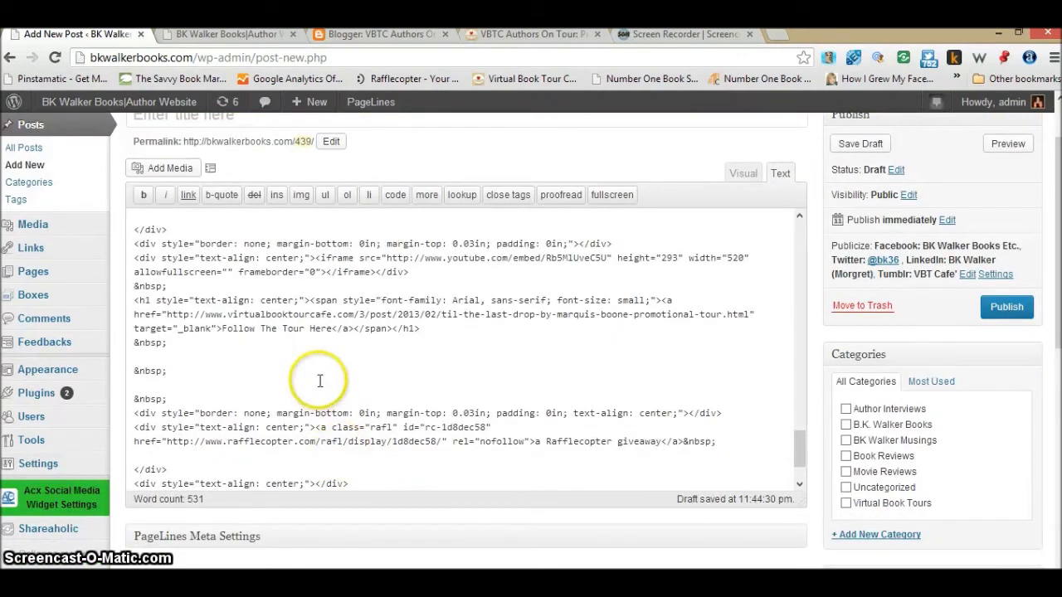
scroll(334, 368, "up", 2)
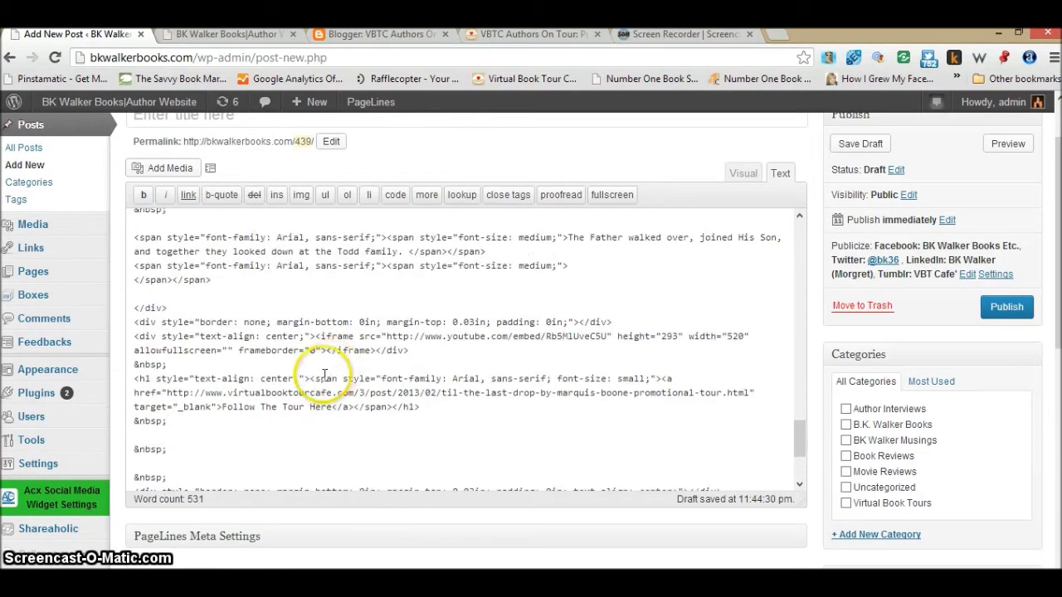
scroll(377, 378, "down", 2)
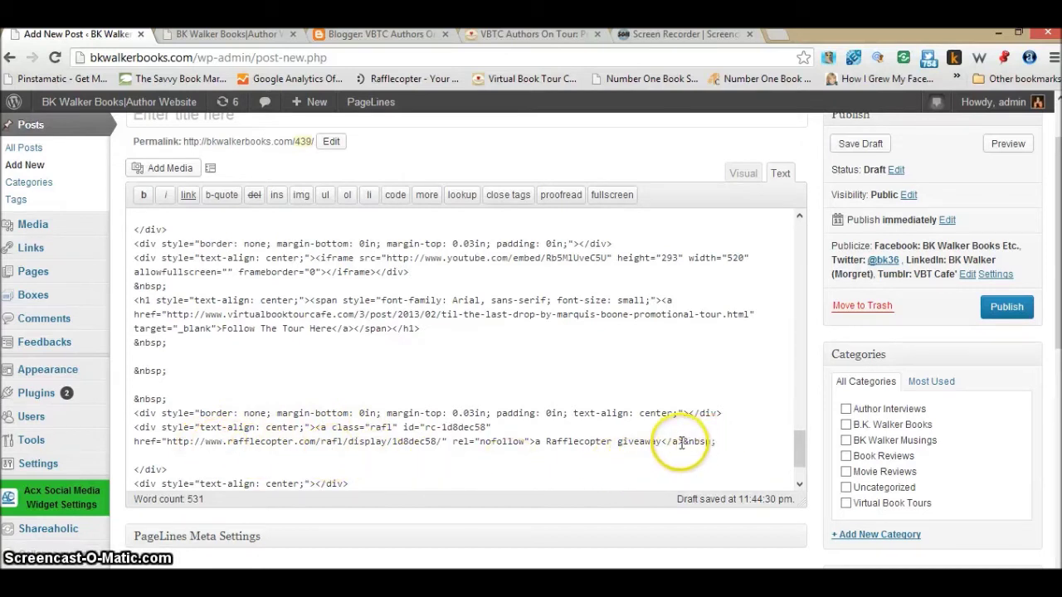
left_click_drag(715, 442, 316, 428)
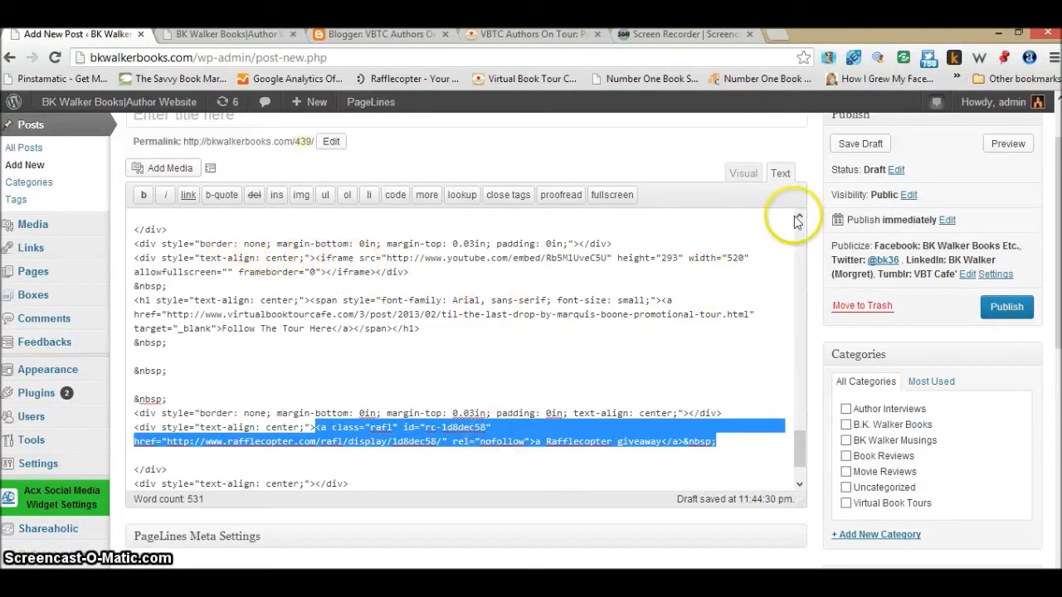
left_click(743, 176)
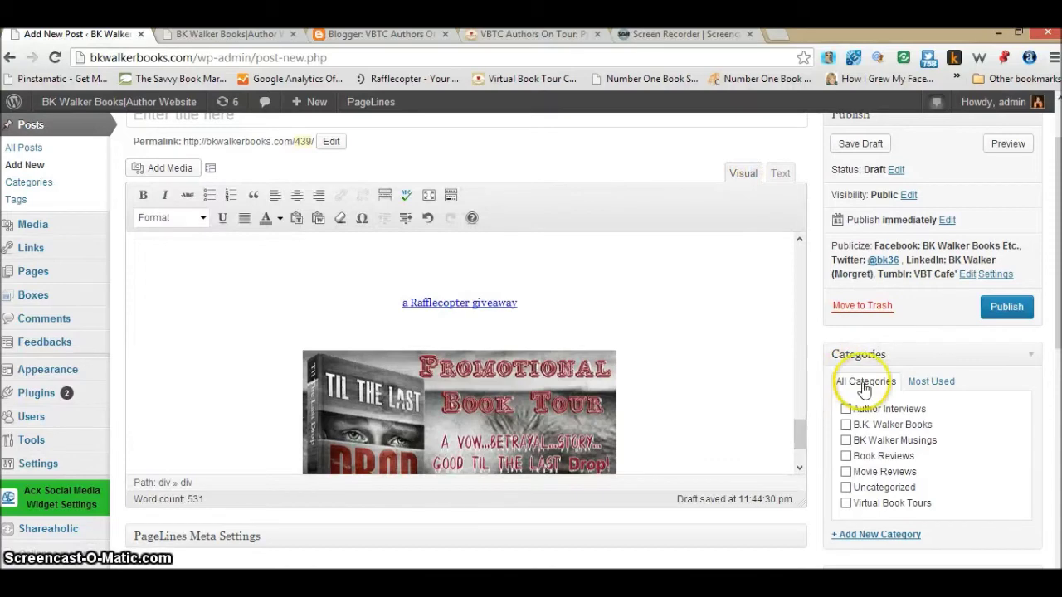
Step: Paste the comma-separated keyword list as post tags, including Til The Last Drop, christian fiction, supernatural reads and authors on tour, and add them
scroll(950, 381, "down", 1)
scroll(943, 398, "up", 1)
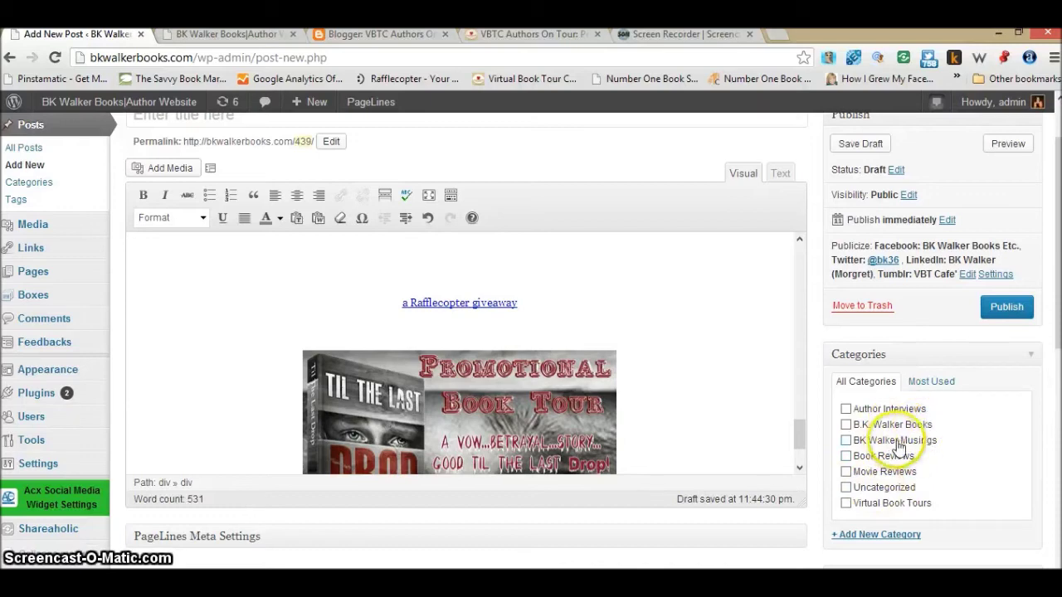
left_click(927, 450)
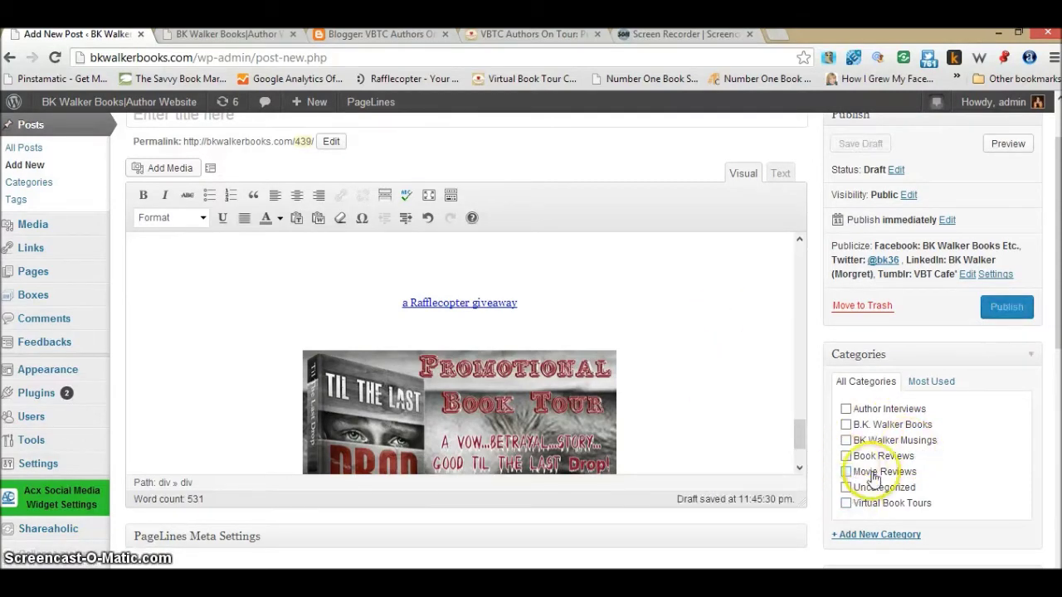
scroll(884, 469, "down", 1)
scroll(848, 486, "down", 2)
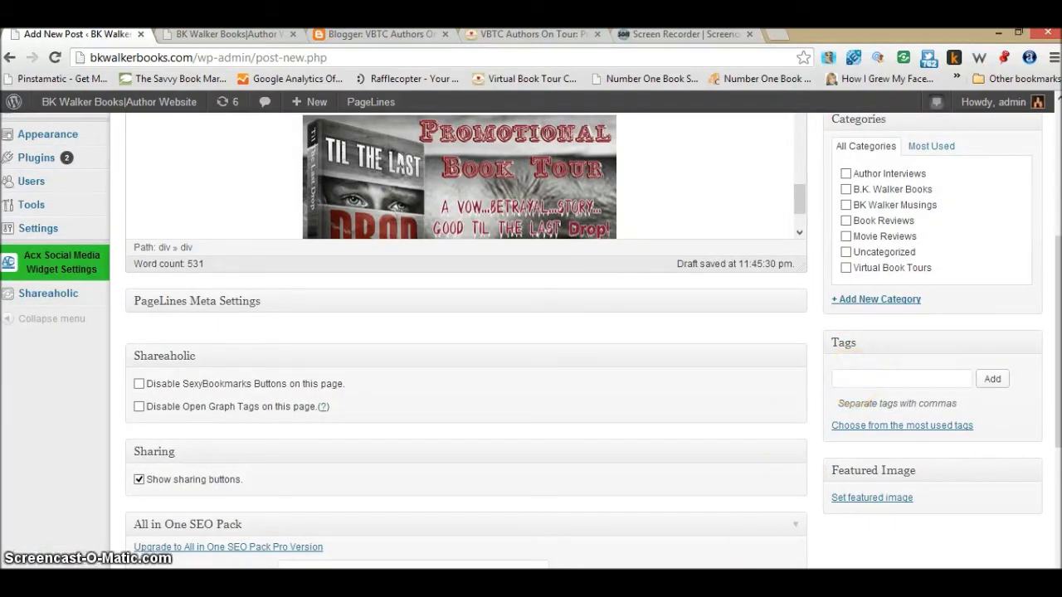
left_click(411, 434)
right_click(862, 380)
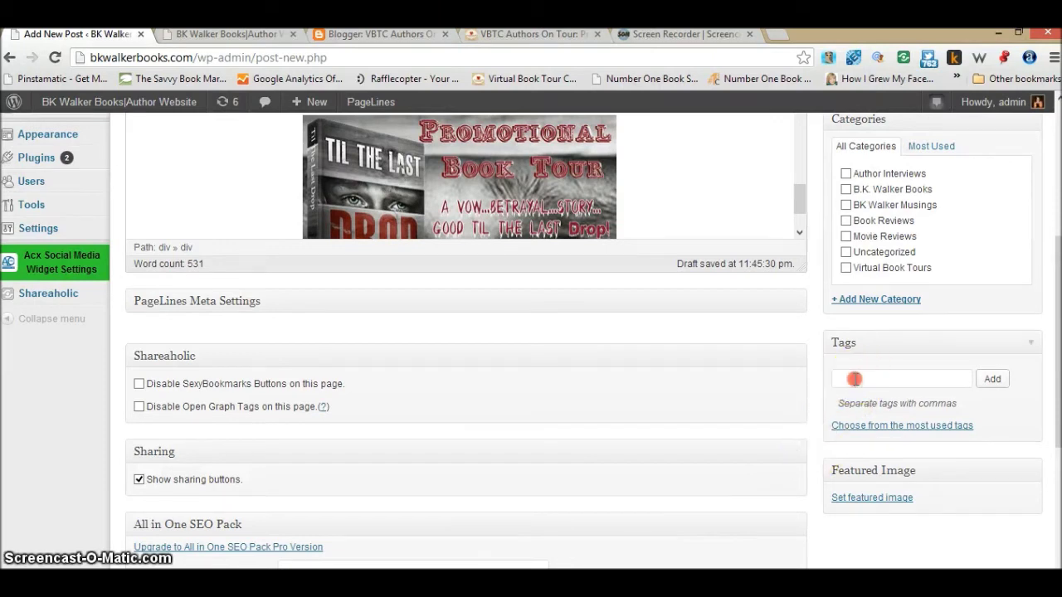
left_click(906, 462)
left_click(992, 378)
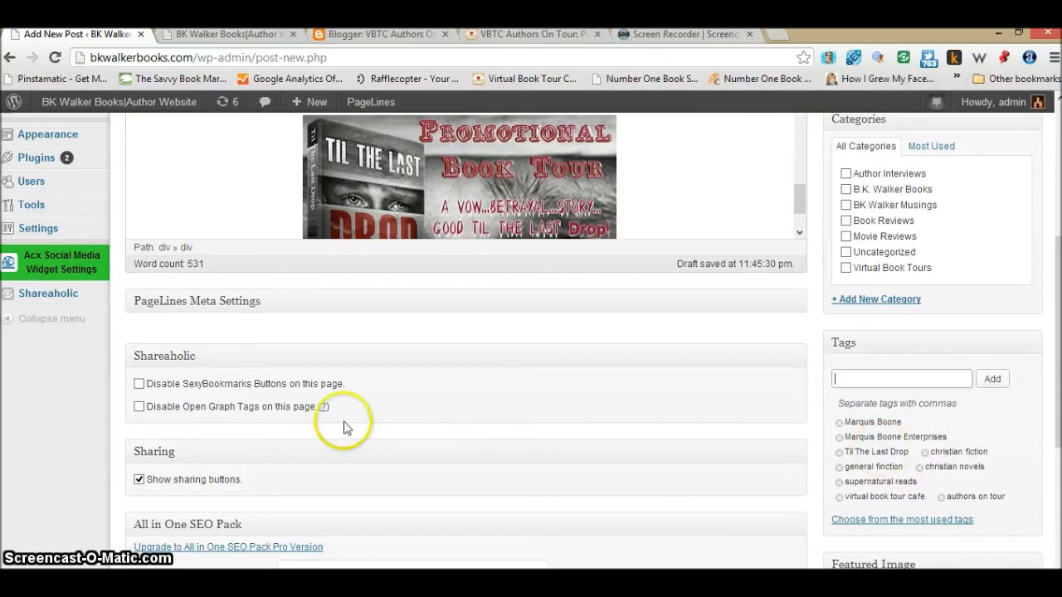
Step: Paste the same comma-separated keyword list into the keywords of the All in One SEO Pack settings
scroll(332, 422, "down", 1)
scroll(279, 420, "down", 1)
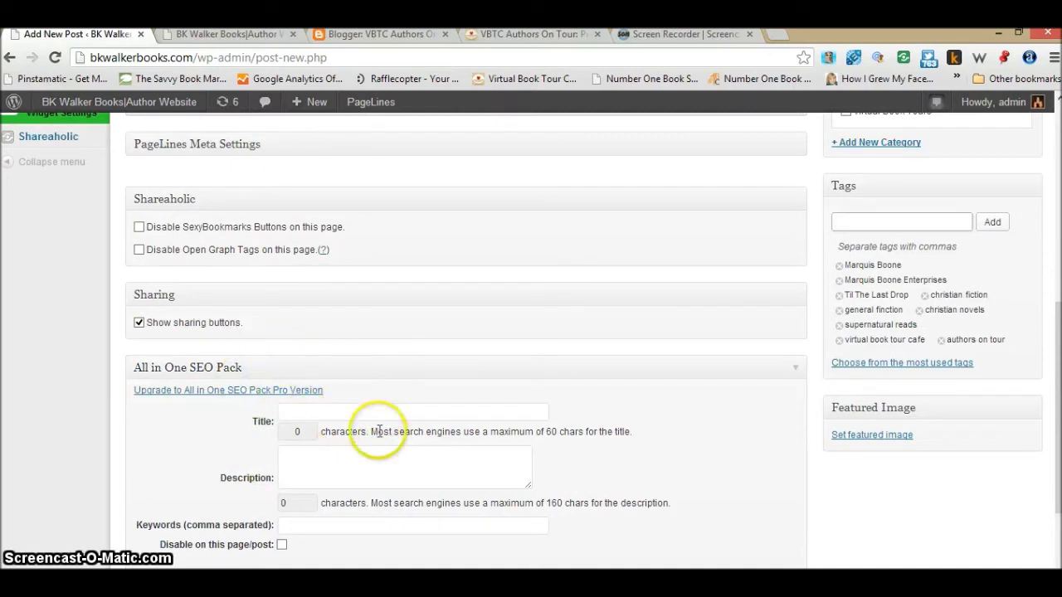
left_click(328, 525)
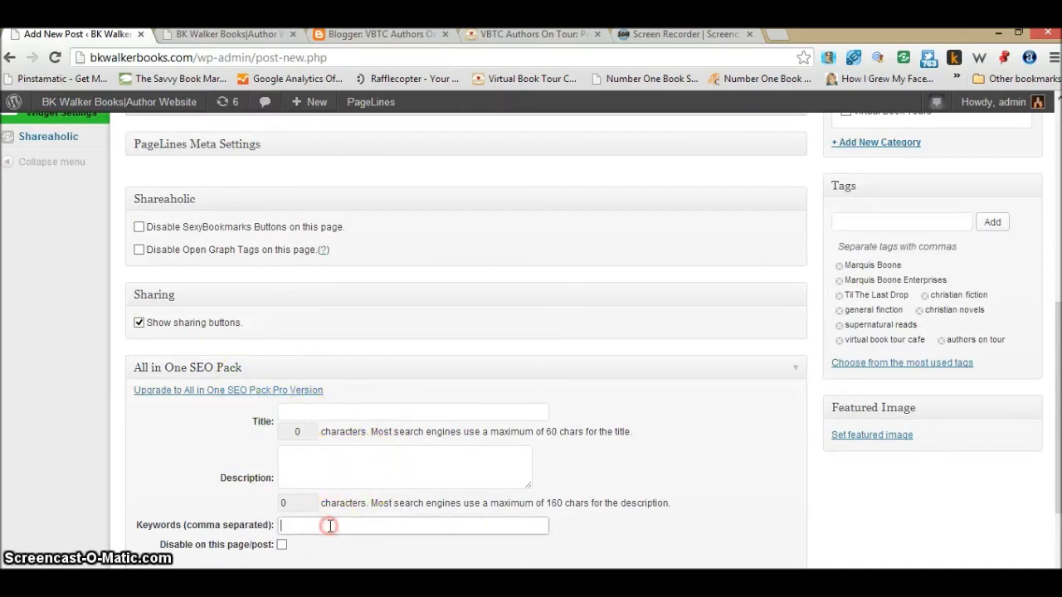
right_click(329, 524)
left_click(366, 394)
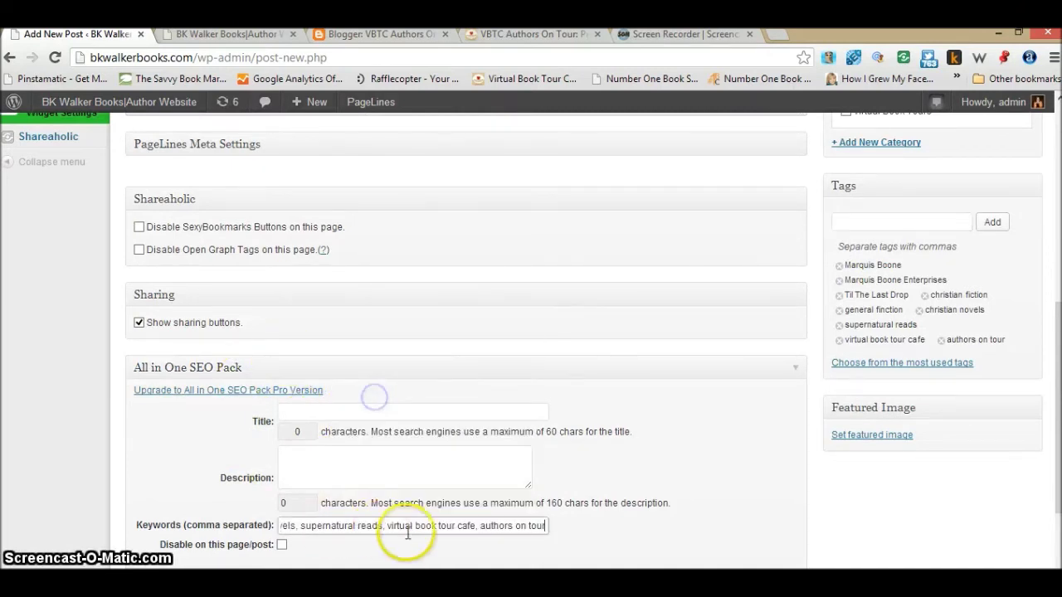
scroll(581, 508, "up", 1)
scroll(583, 516, "down", 2)
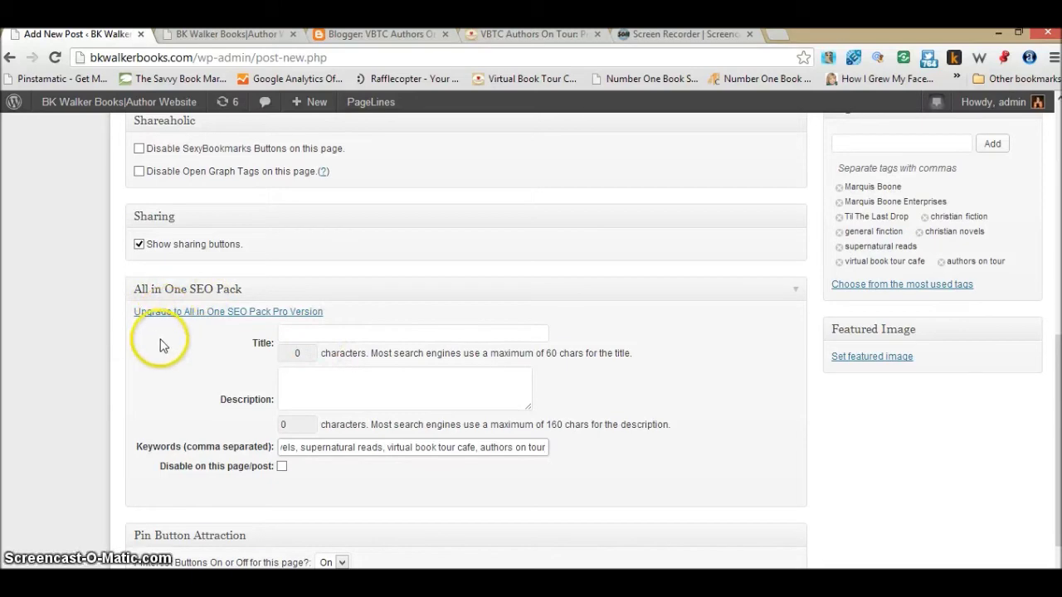
scroll(150, 349, "up", 6)
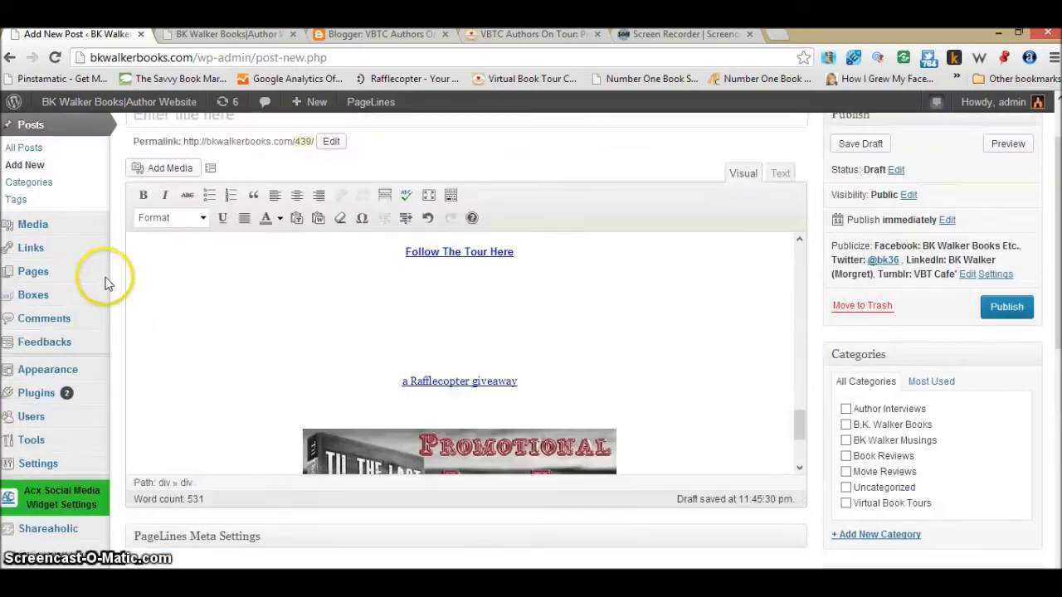
scroll(105, 282, "up", 1)
left_click(235, 194)
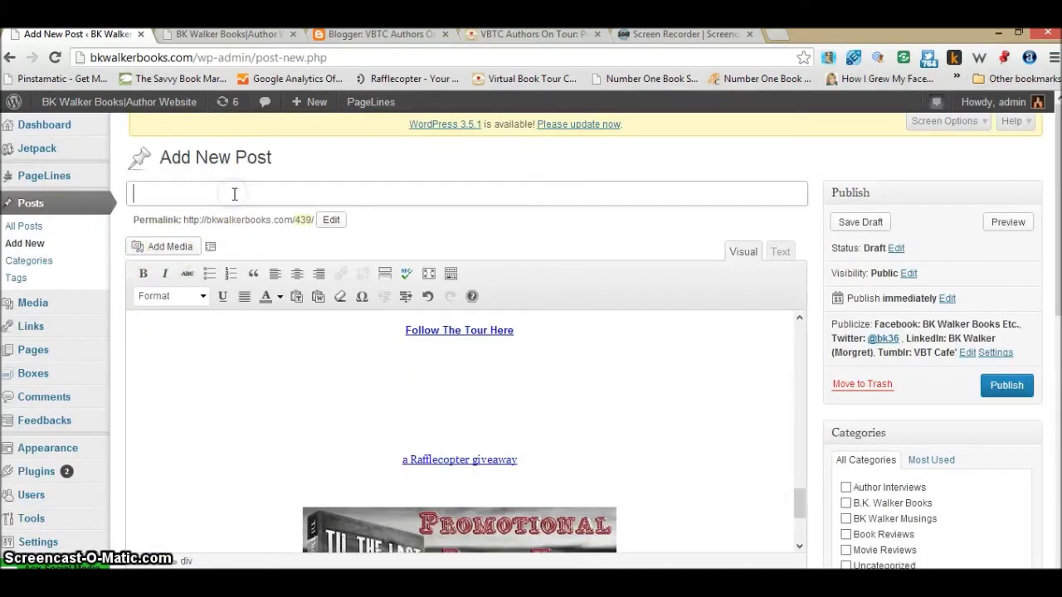
scroll(115, 419, "down", 3)
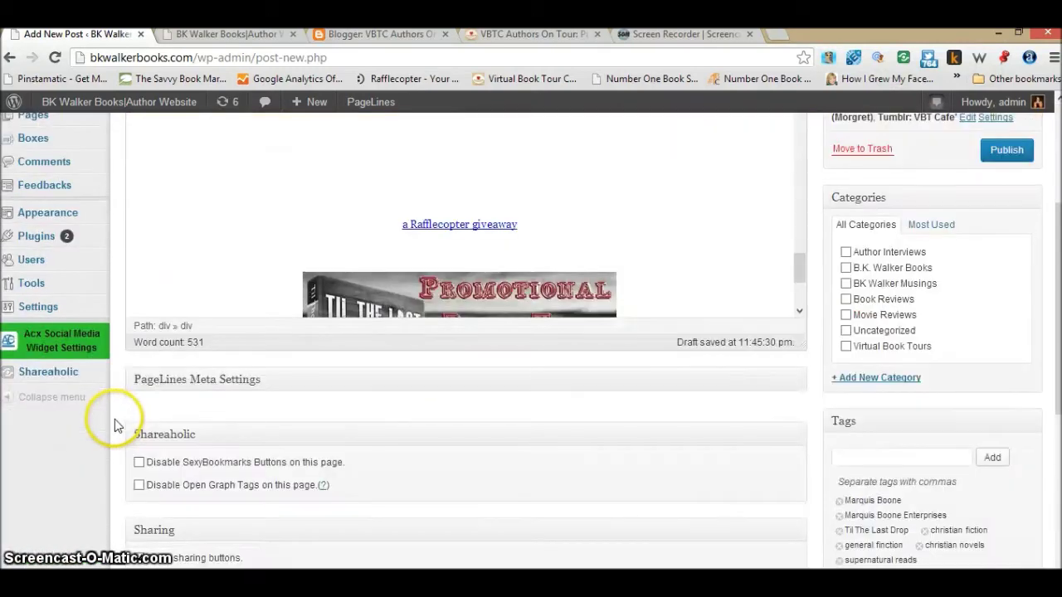
scroll(115, 419, "down", 5)
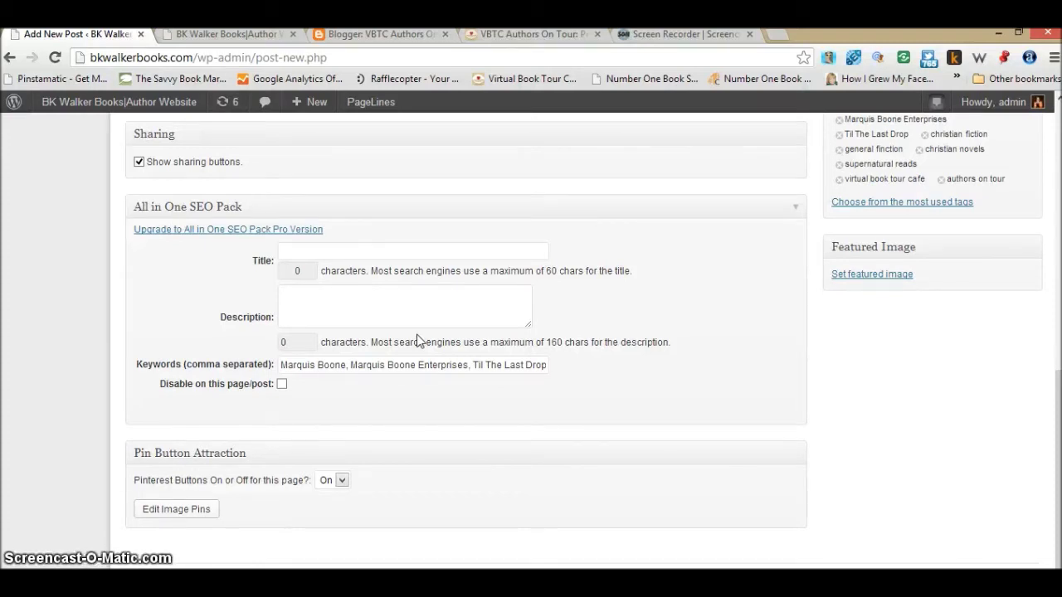
left_click(403, 310)
left_click(326, 306)
left_click(281, 315)
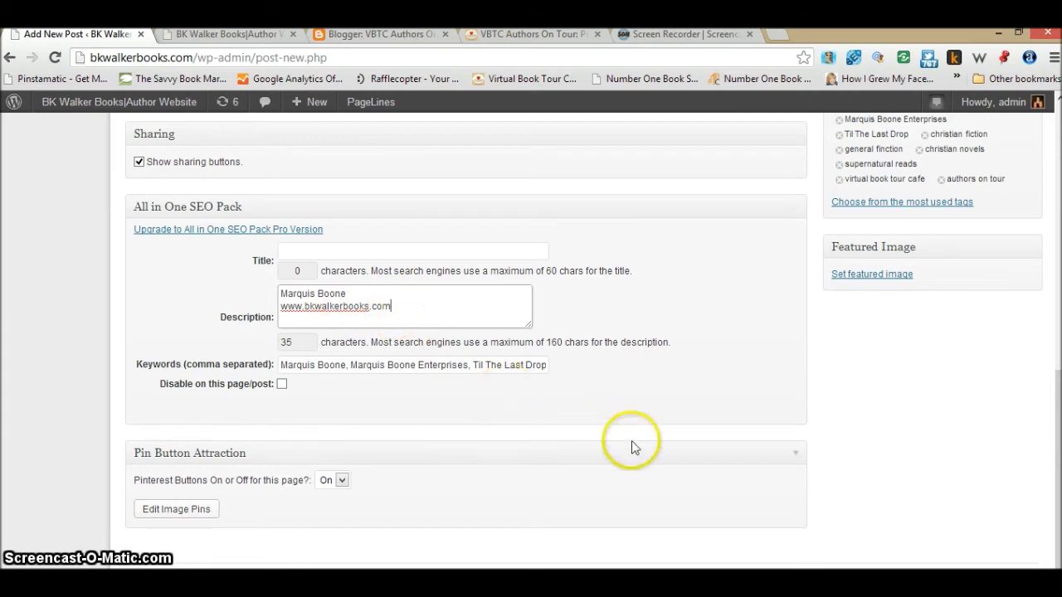
scroll(641, 445, "up", 2)
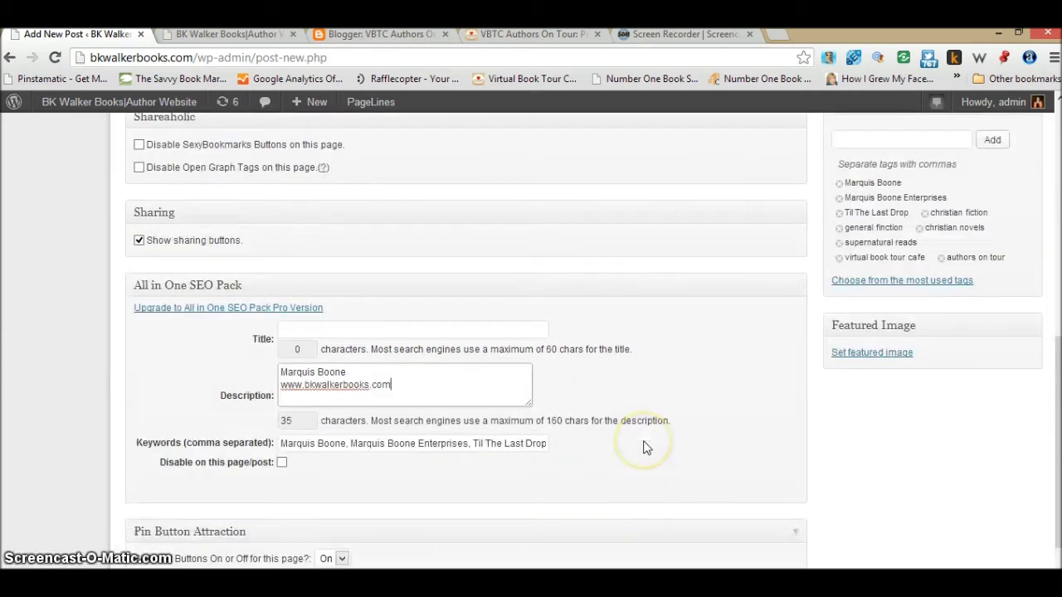
scroll(771, 445, "up", 4)
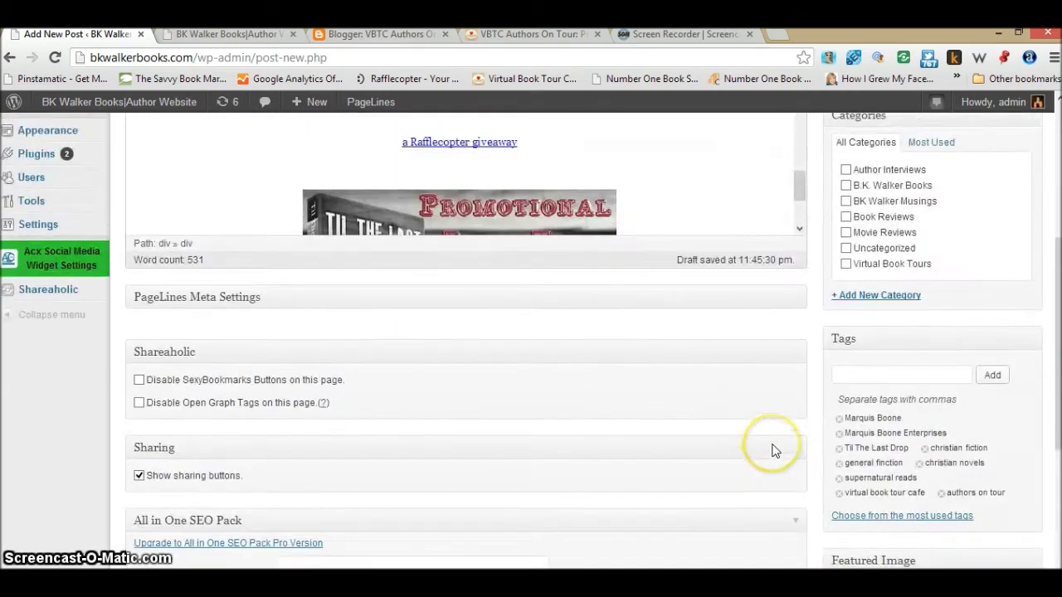
scroll(772, 448, "up", 2)
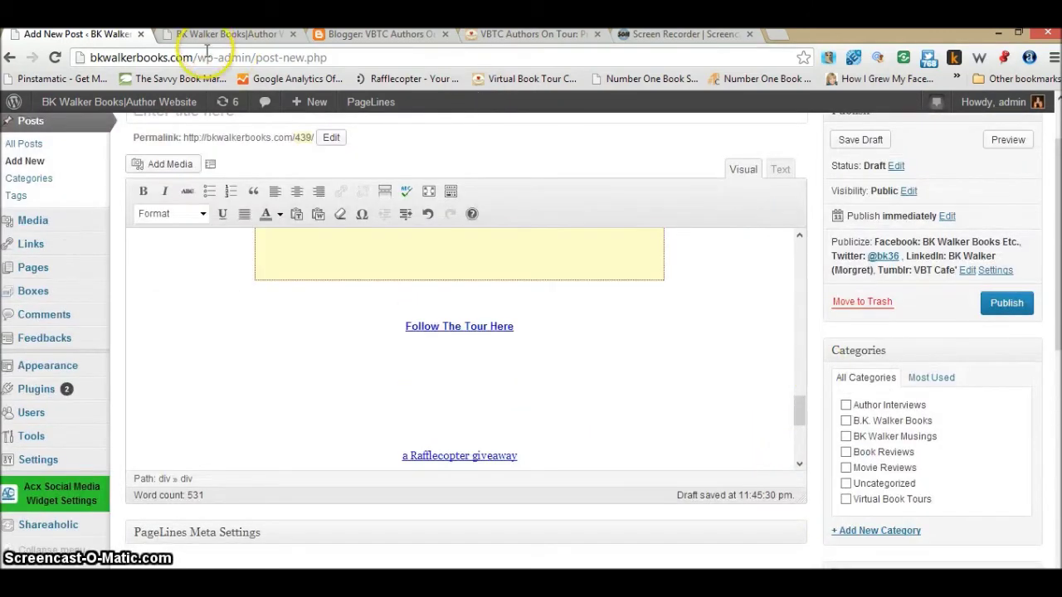
scroll(208, 160, "up", 1)
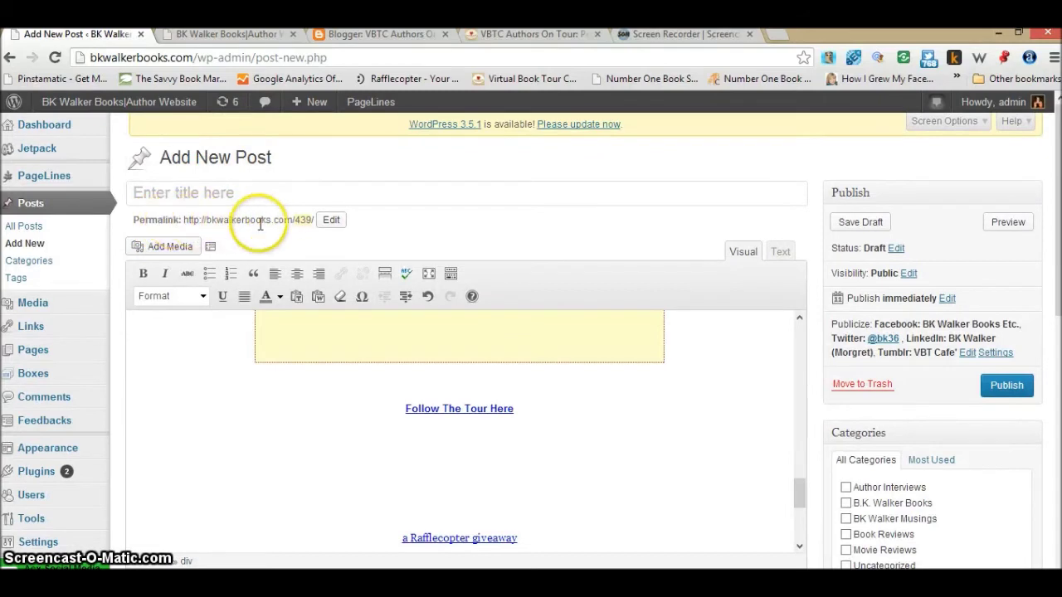
left_click(331, 220)
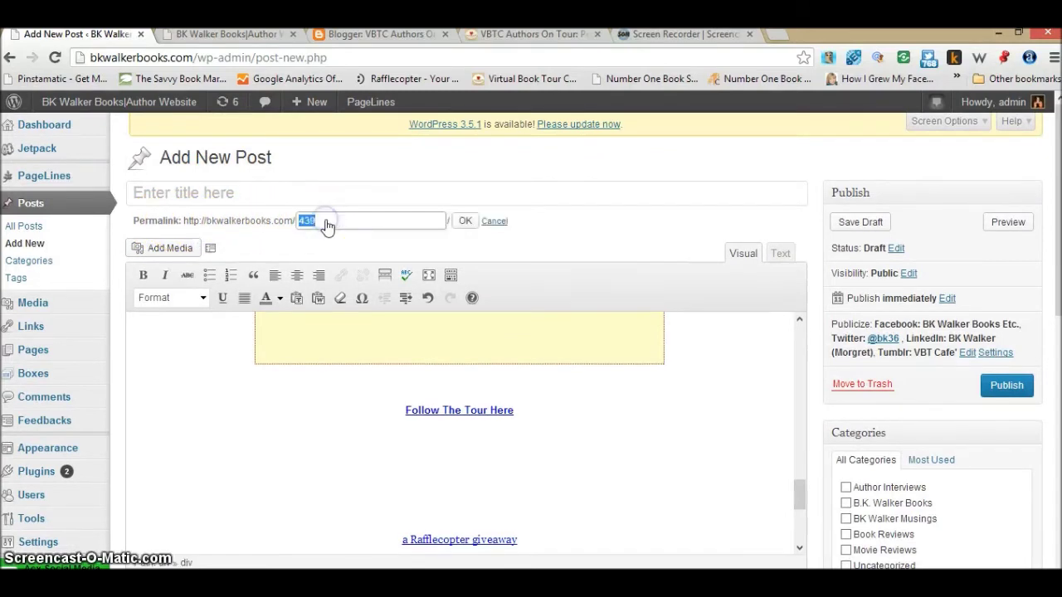
left_click(465, 220)
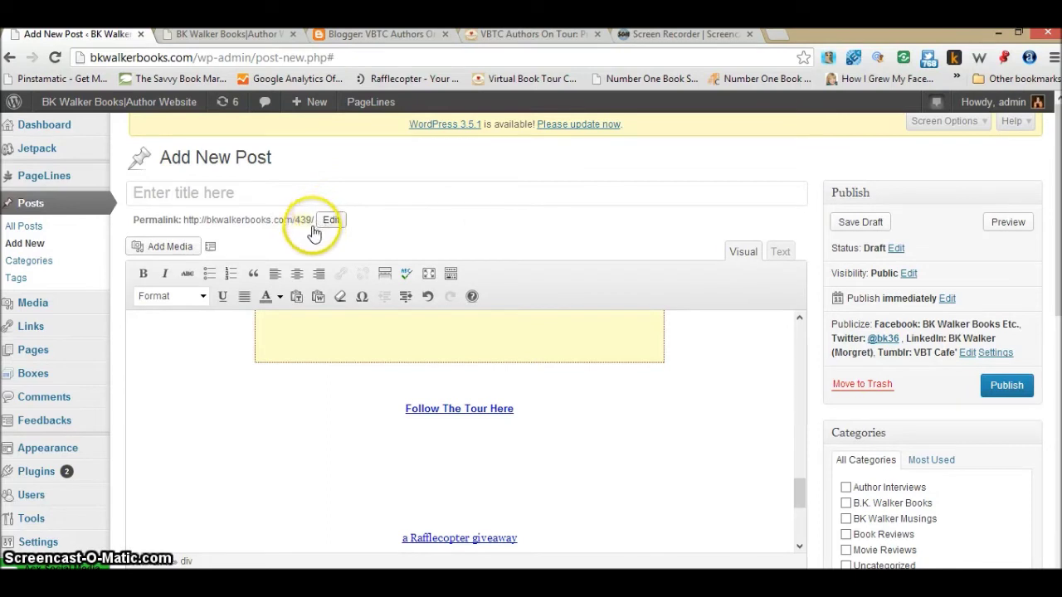
left_click(188, 223)
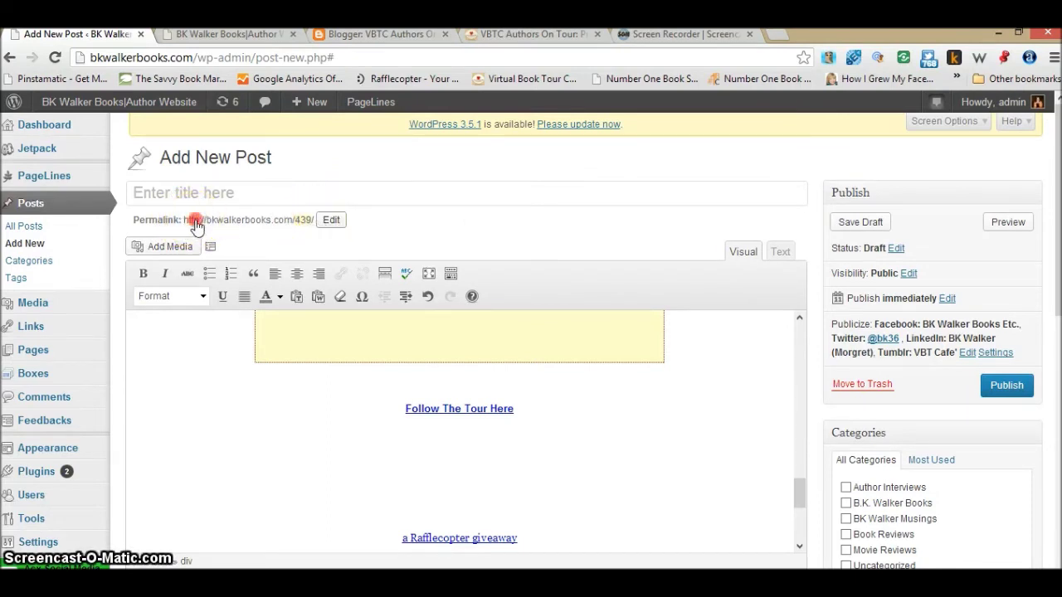
right_click(222, 226)
left_click(244, 234)
left_click(248, 245)
left_click(307, 218)
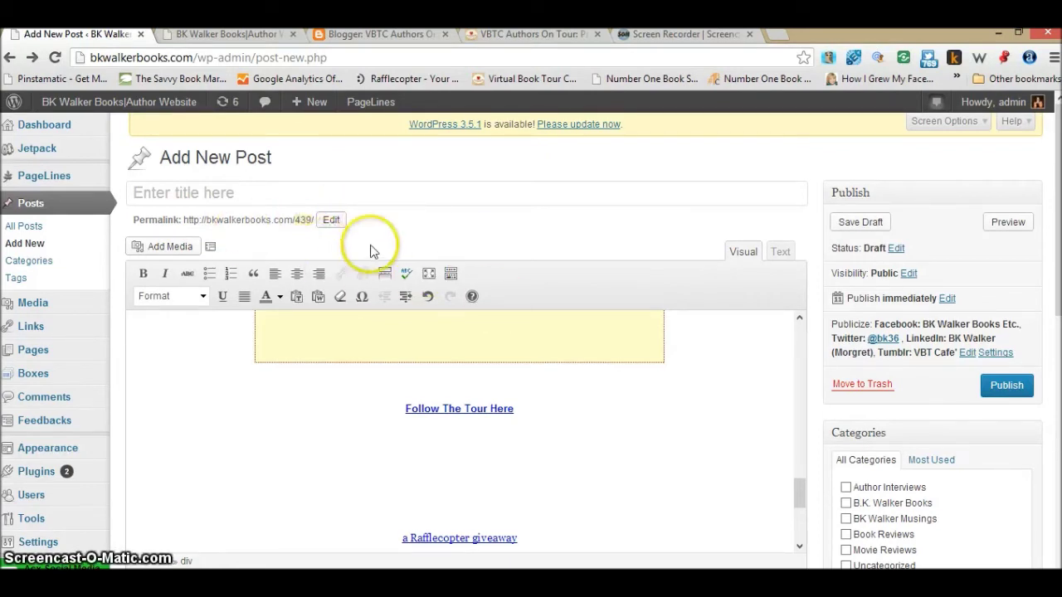
Step: Set the post's permalink slug to the book author's full name written as one lowercase word
left_click(330, 220)
left_click(322, 221)
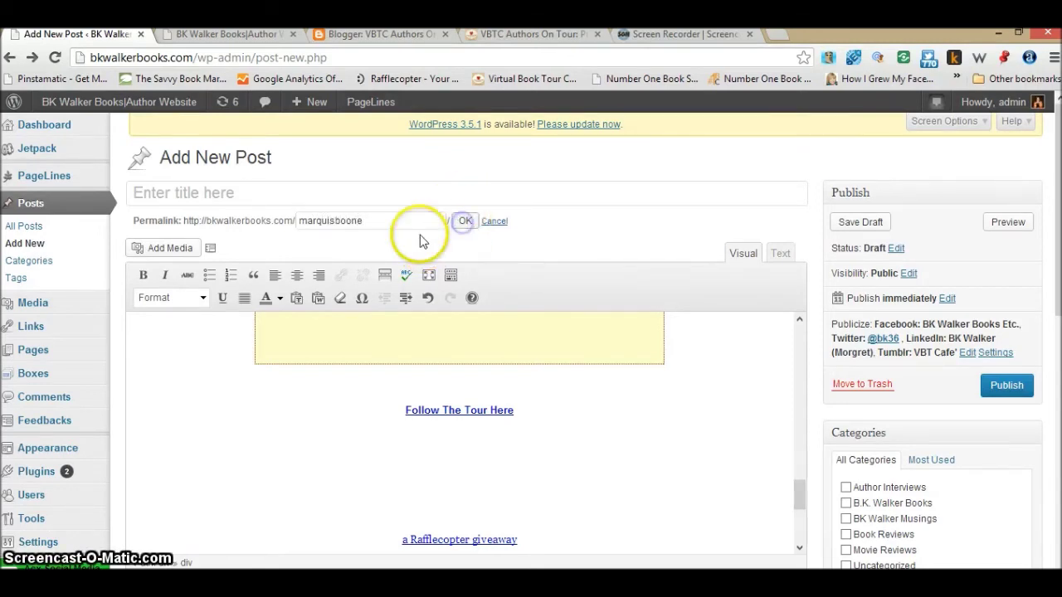
left_click(464, 221)
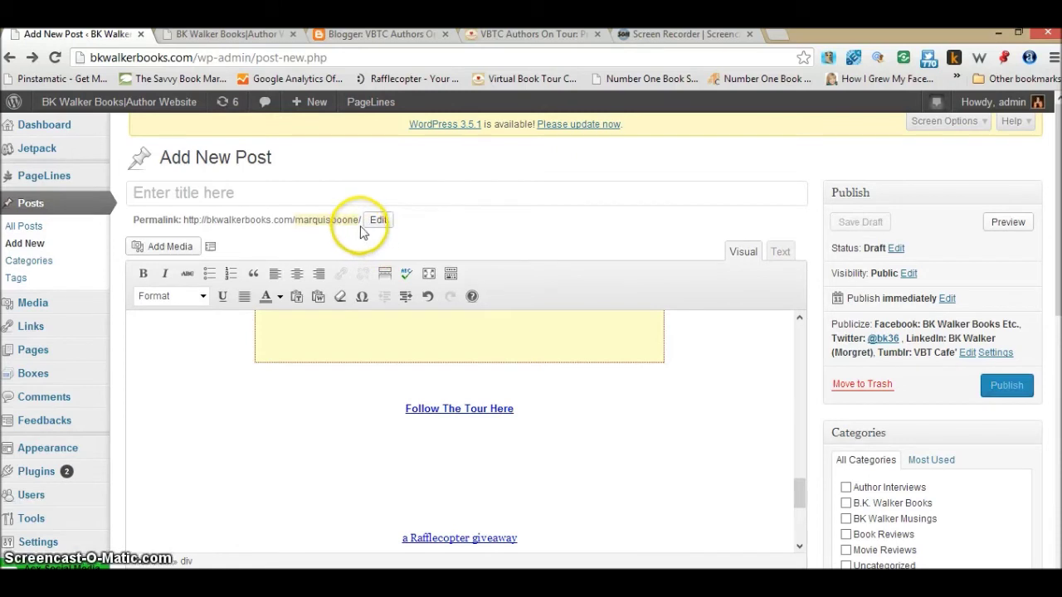
Step: Copy the WordPress post's full permalink URL, leaving its slug as it is
left_click_drag(360, 219, 258, 219)
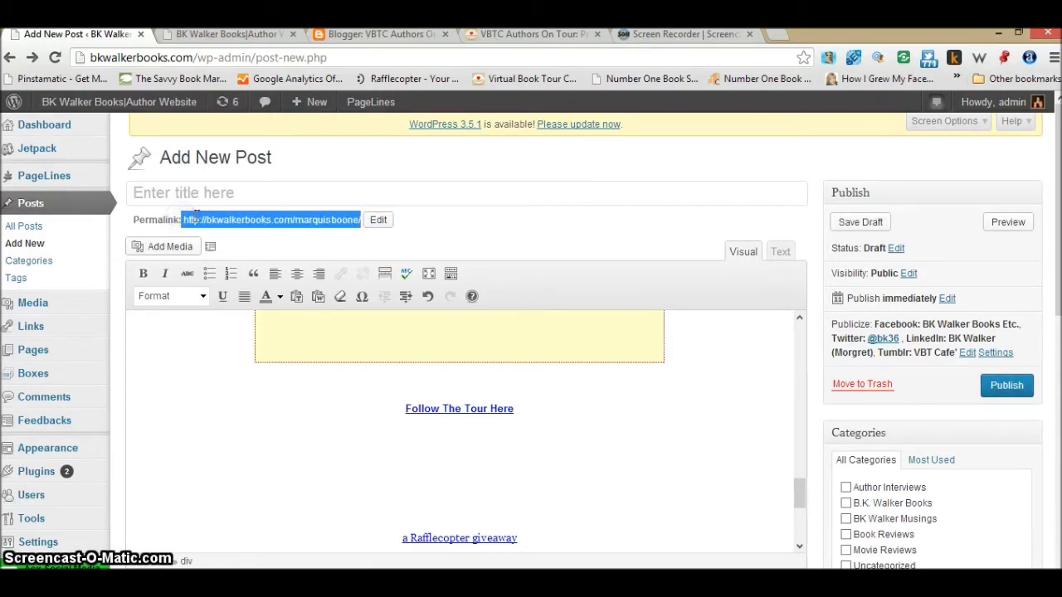
right_click(196, 216)
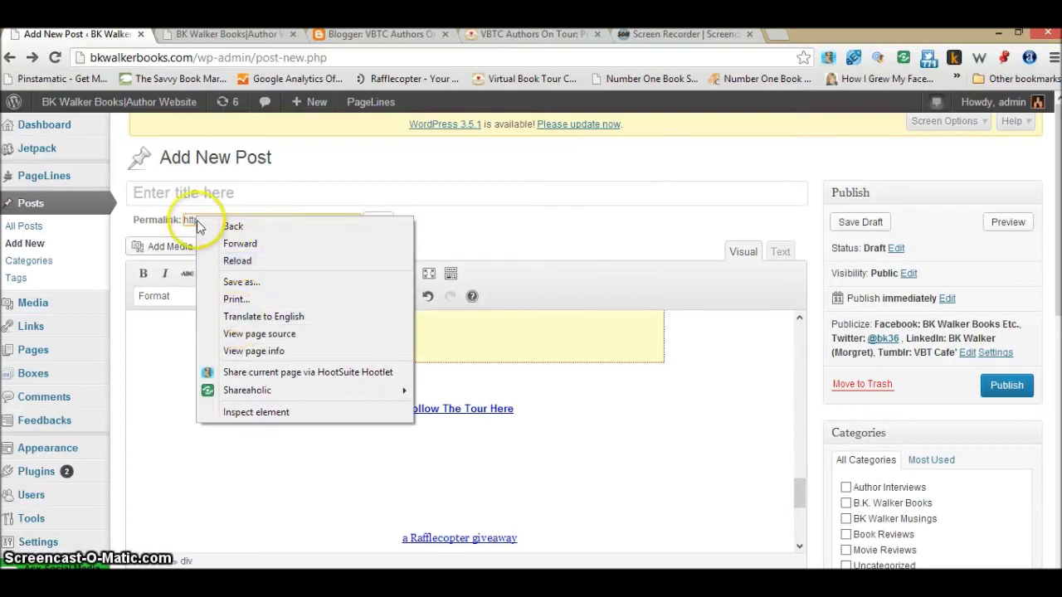
left_click(191, 220)
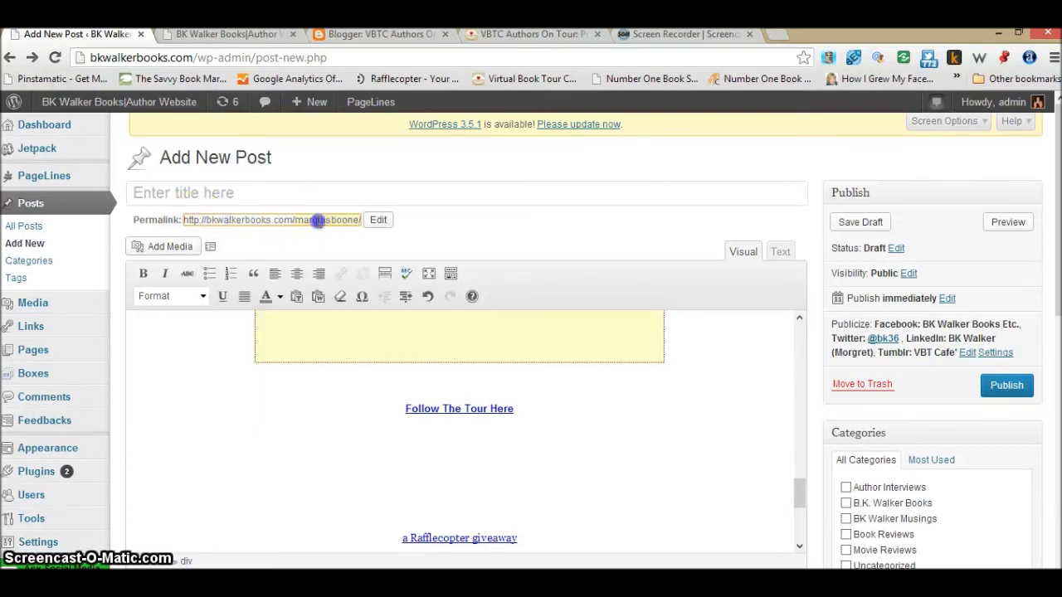
left_click(319, 220)
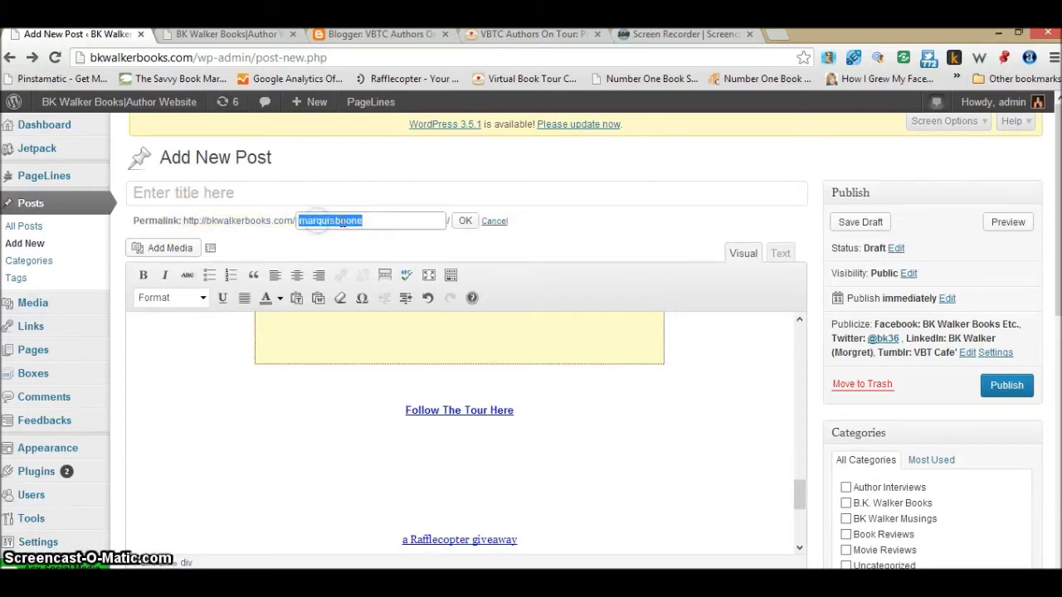
left_click(464, 220)
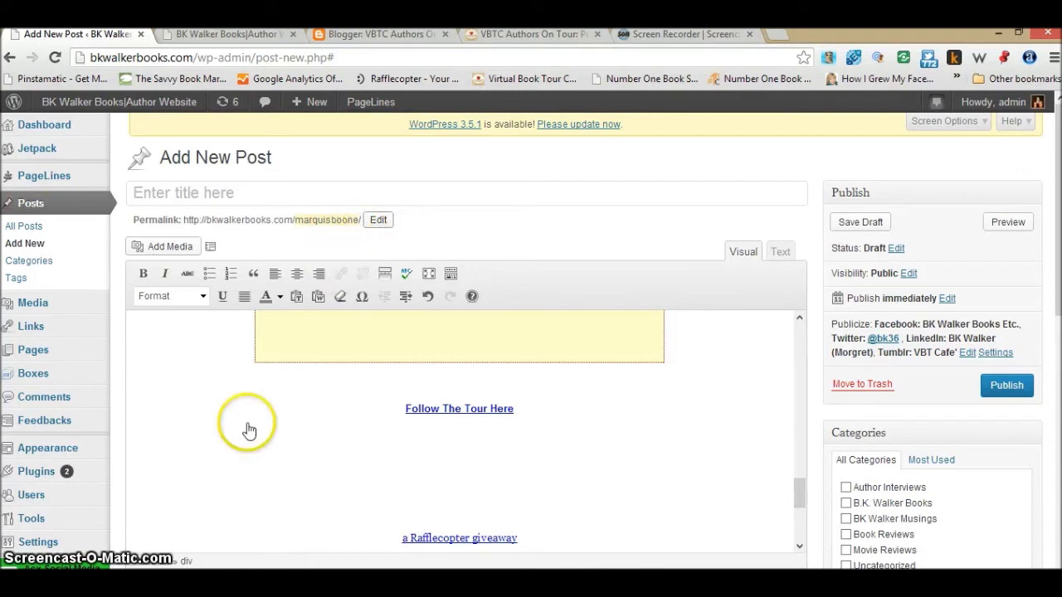
left_click_drag(184, 220, 360, 219)
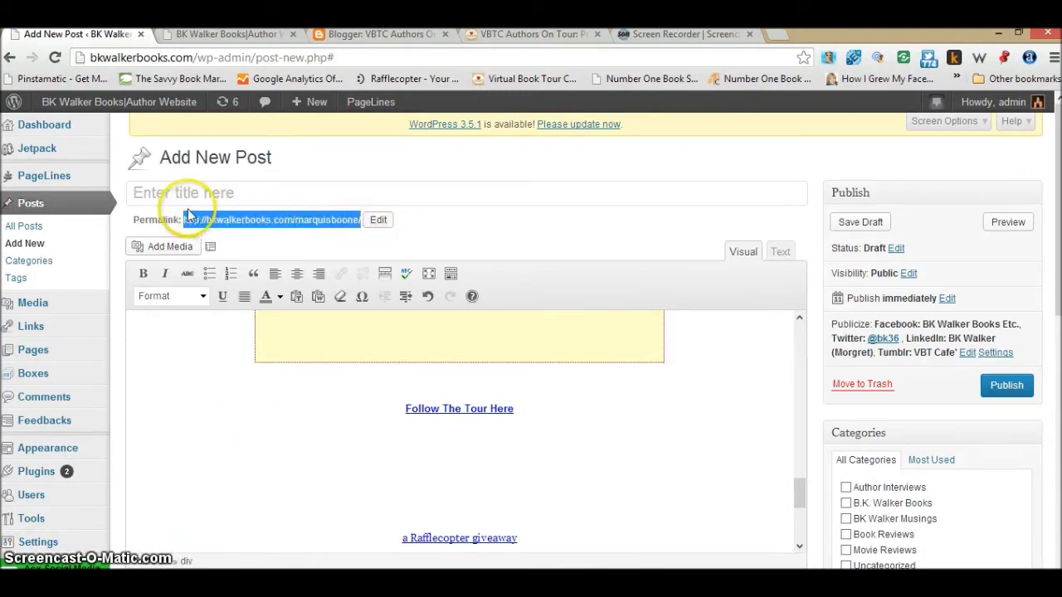
right_click(230, 222)
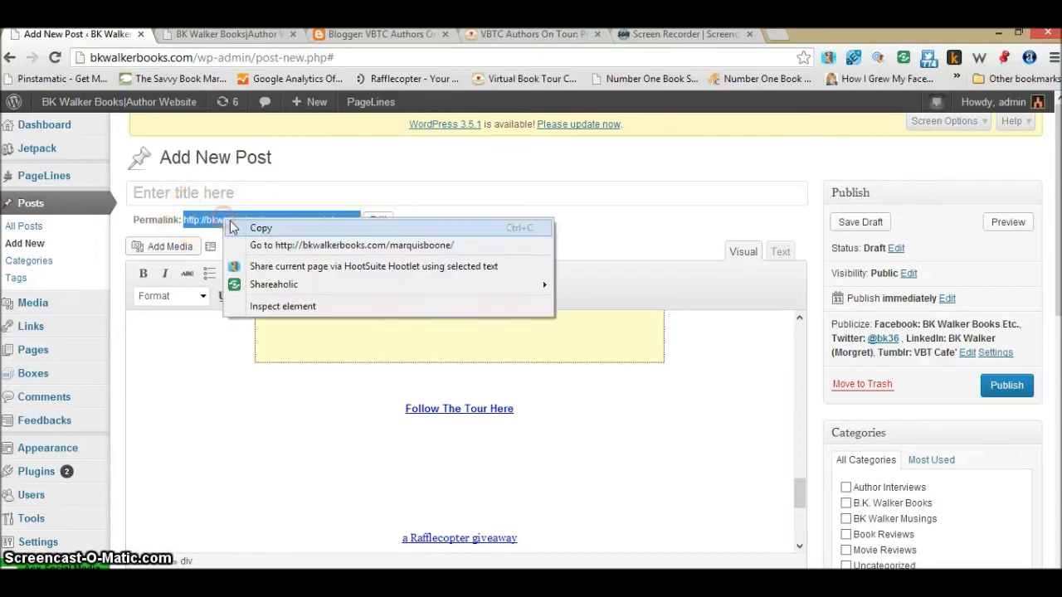
left_click(259, 229)
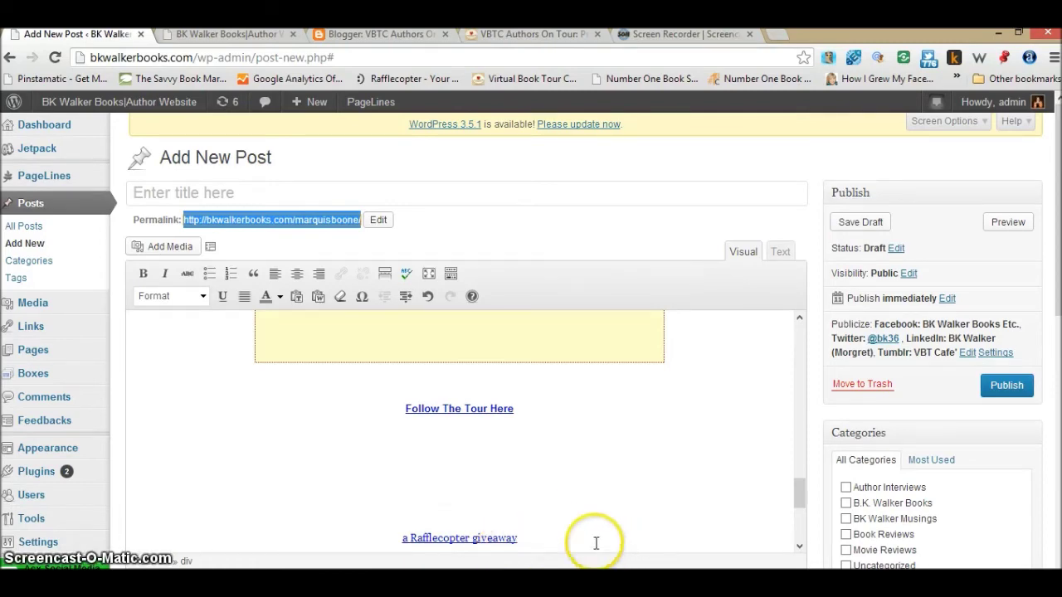
Step: Look over the draft's content from the author bio to the excerpt, and open its publish date and time for editing
scroll(464, 456, "up", 5)
scroll(249, 398, "up", 10)
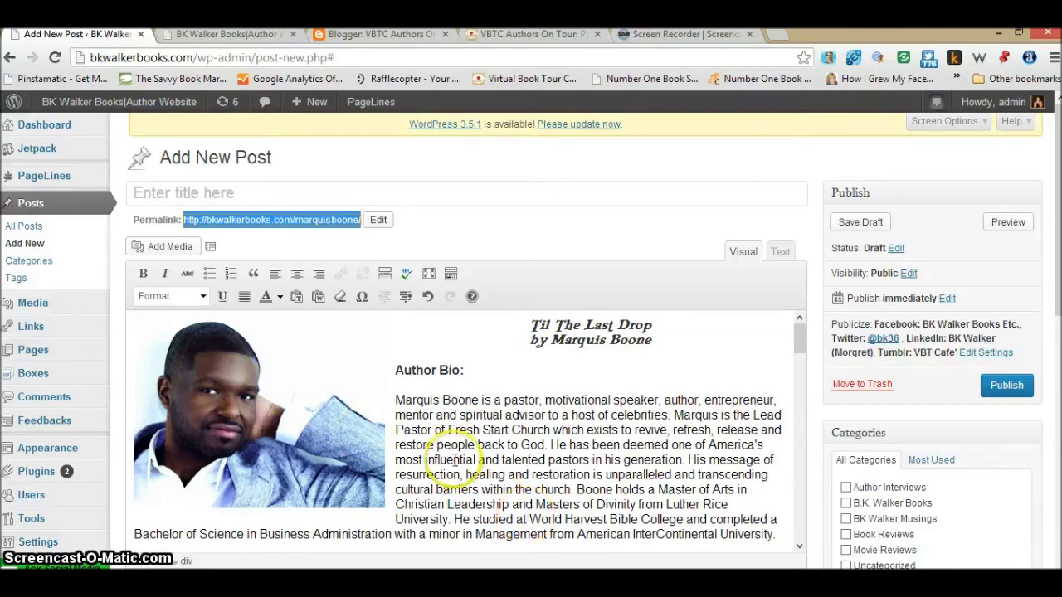
scroll(451, 459, "down", 15)
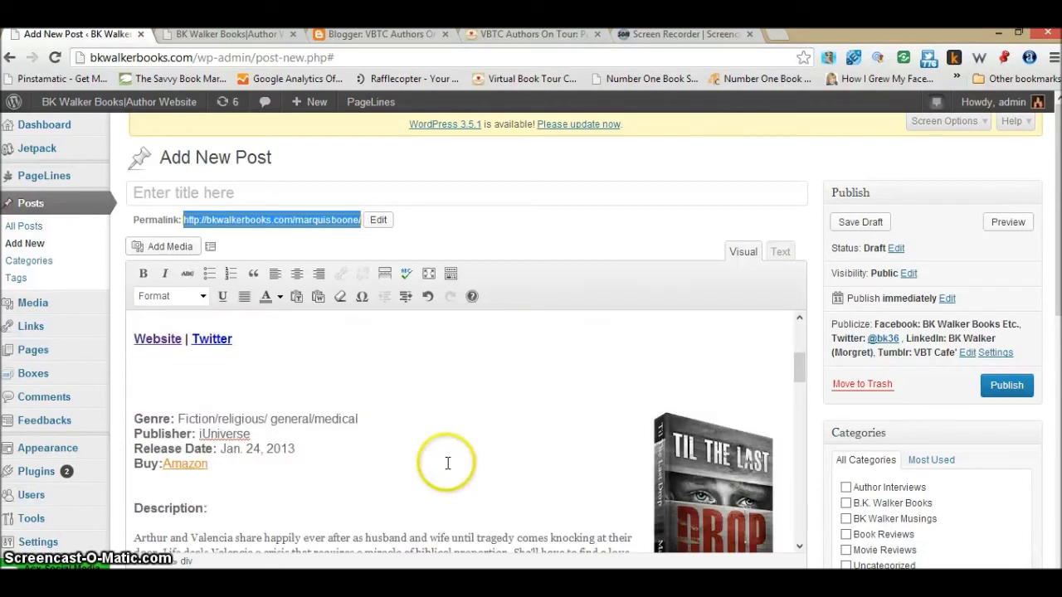
scroll(448, 462, "down", 10)
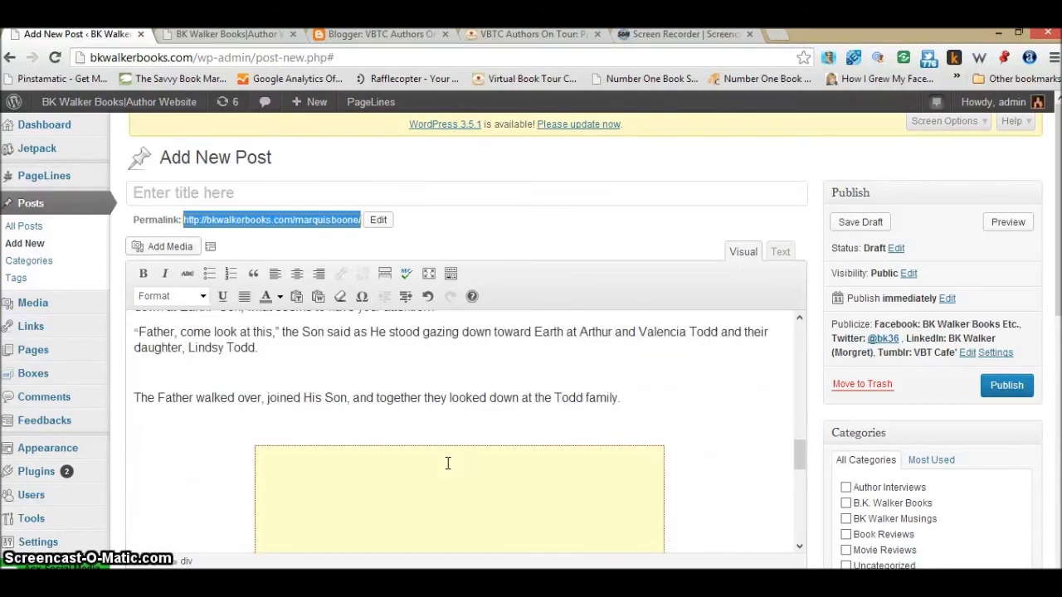
left_click(243, 405)
scroll(243, 405, "up", 20)
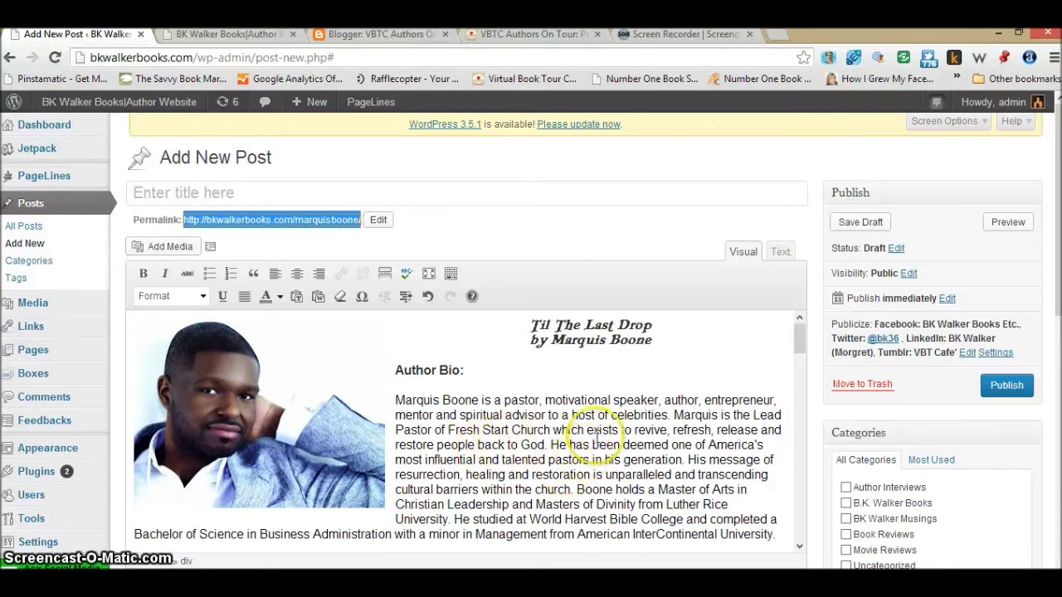
left_click(945, 299)
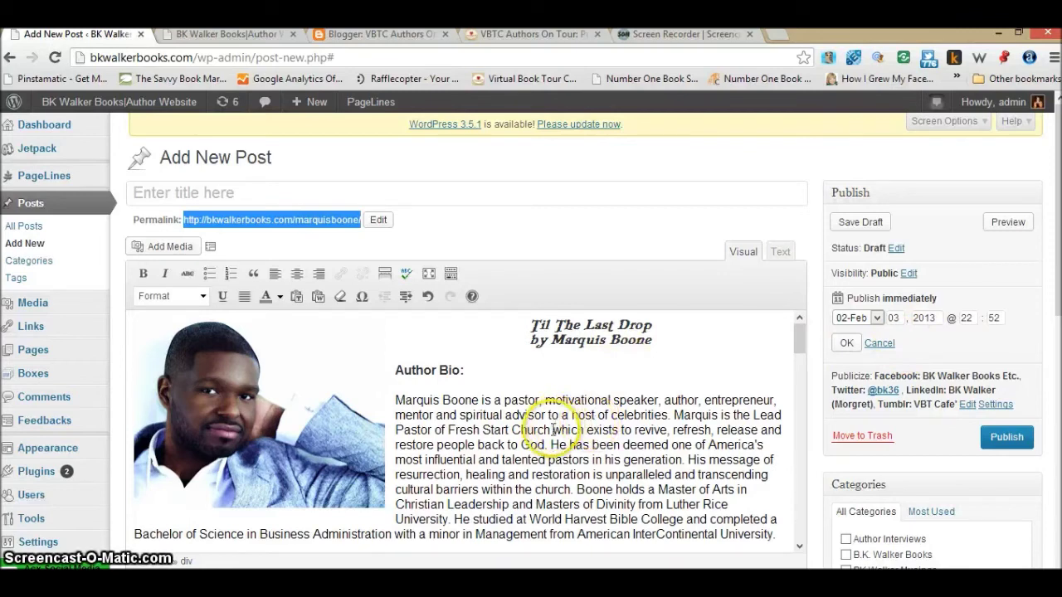
scroll(550, 431, "down", 3)
scroll(550, 431, "up", 1)
scroll(547, 432, "down", 2)
scroll(547, 431, "up", 2)
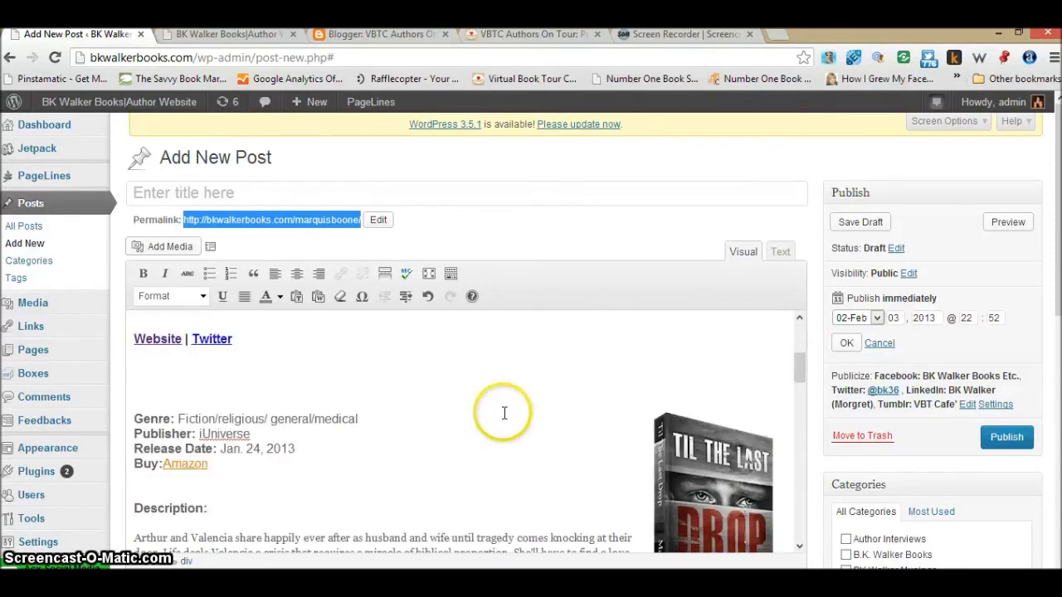
left_click(132, 365)
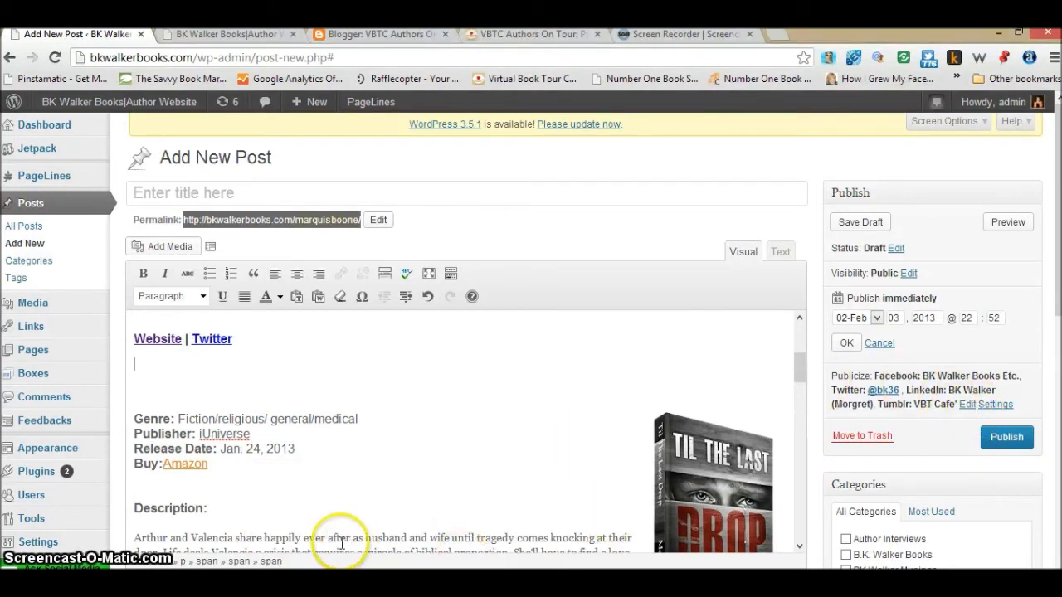
Step: Switch to the Blogger post and schedule it for Feb 28, 2013 at 12:00 AM
left_click(365, 35)
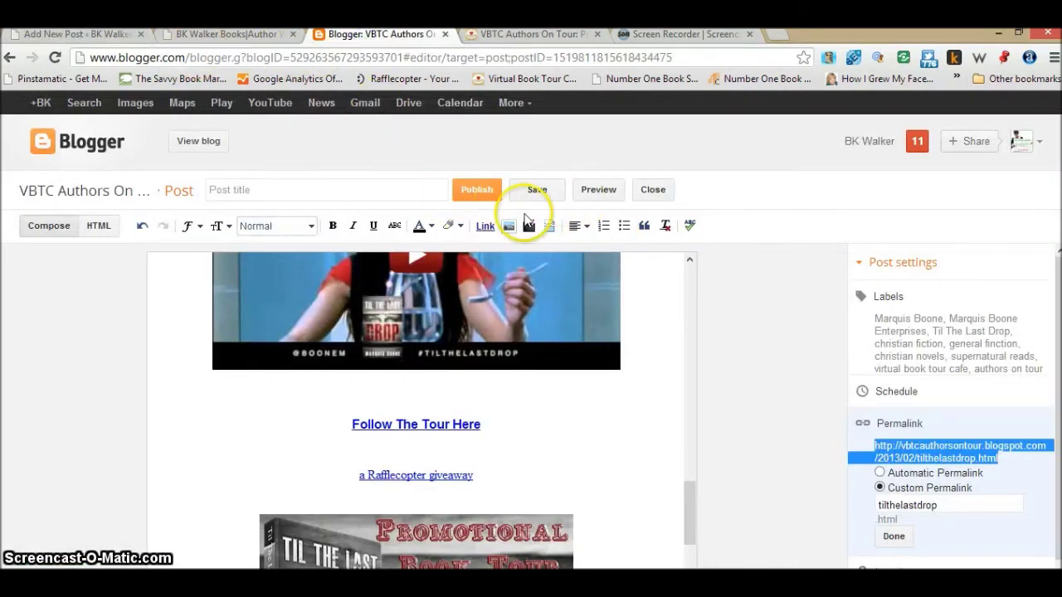
left_click(891, 394)
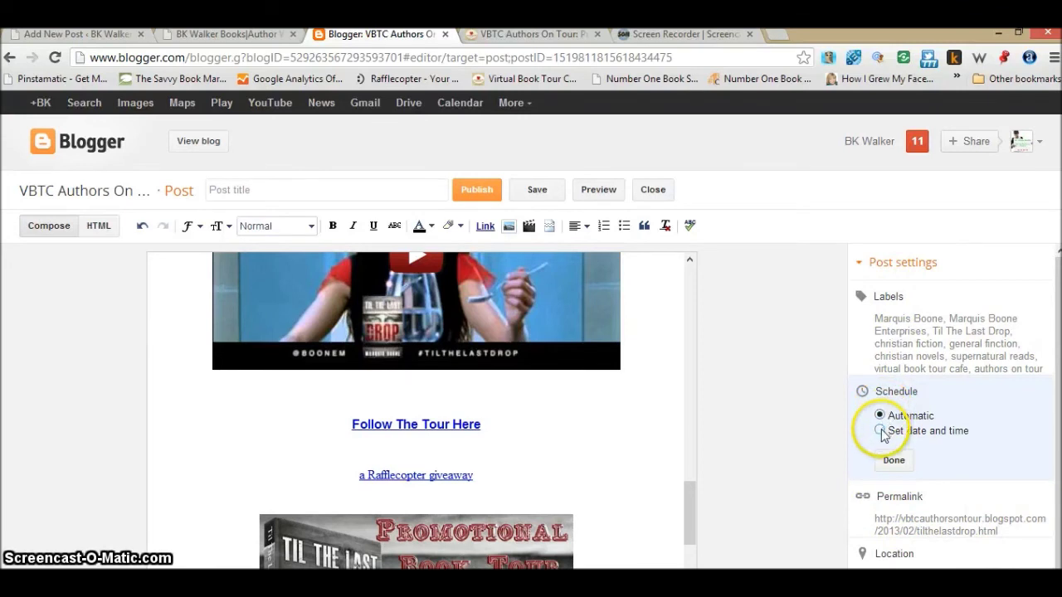
left_click(880, 431)
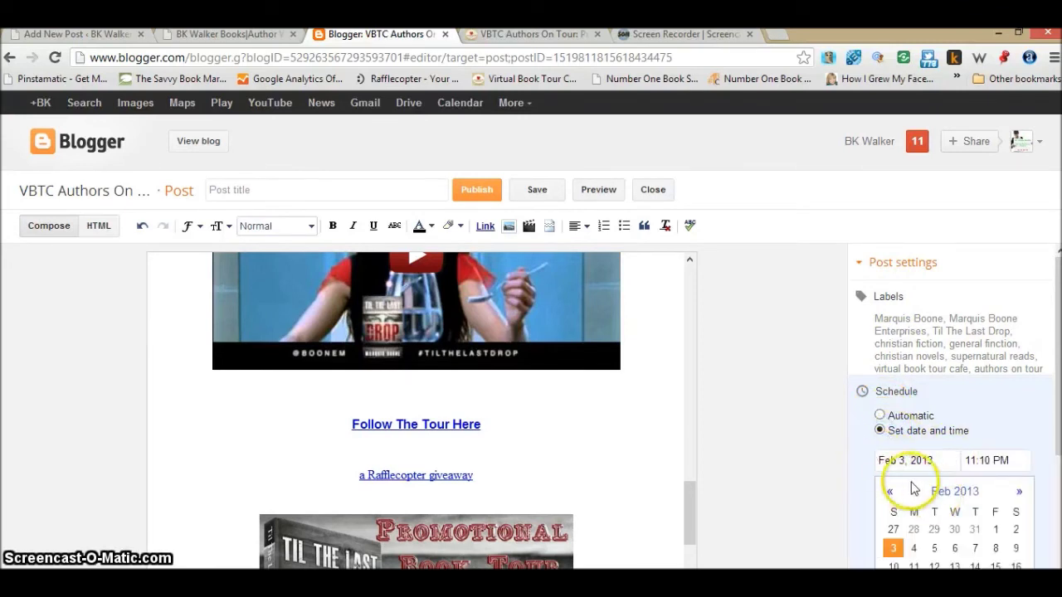
left_click_drag(1056, 440, 1057, 531)
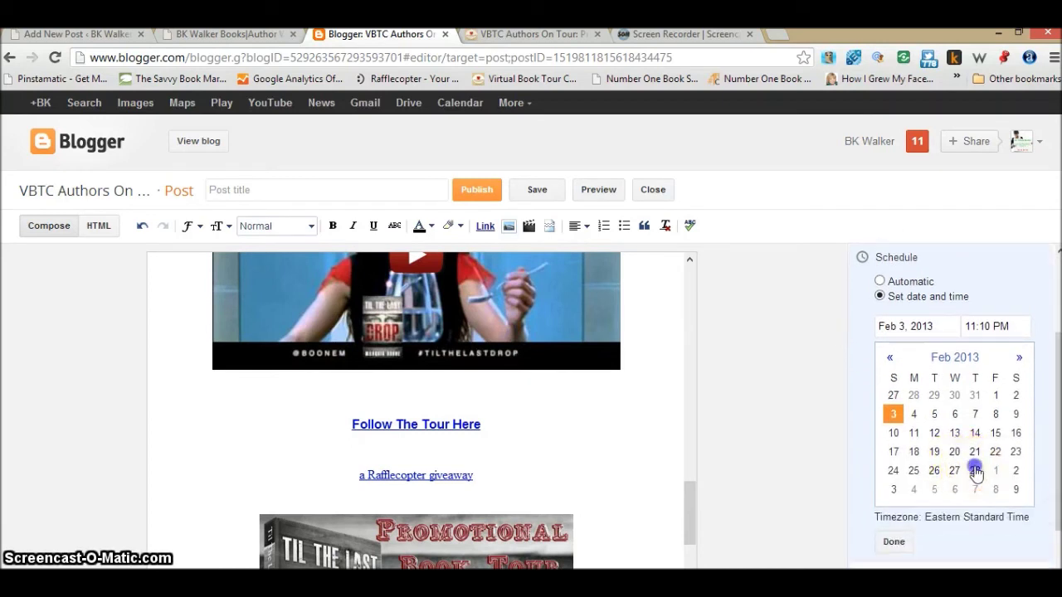
left_click(994, 326)
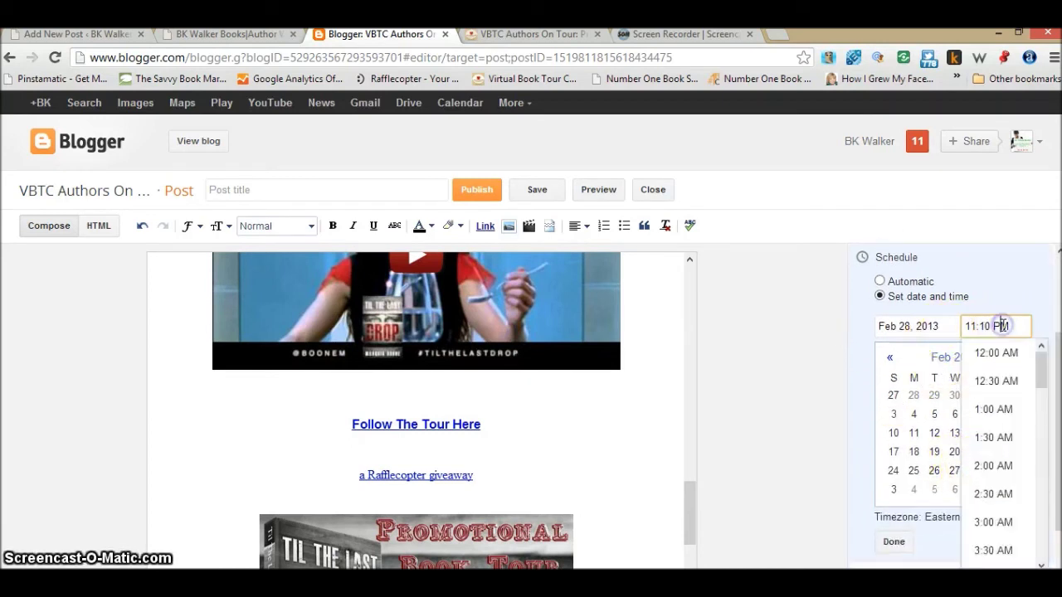
left_click(993, 324)
scroll(994, 409, "down", 6)
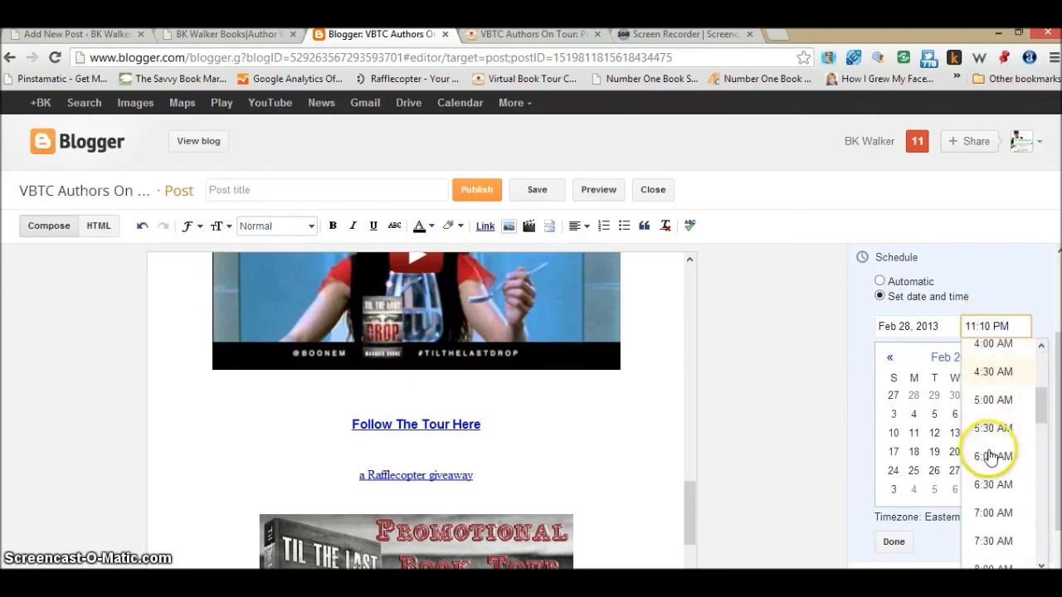
scroll(1002, 526, "up", 6)
scroll(997, 479, "down", 6)
scroll(995, 473, "up", 6)
left_click(989, 354)
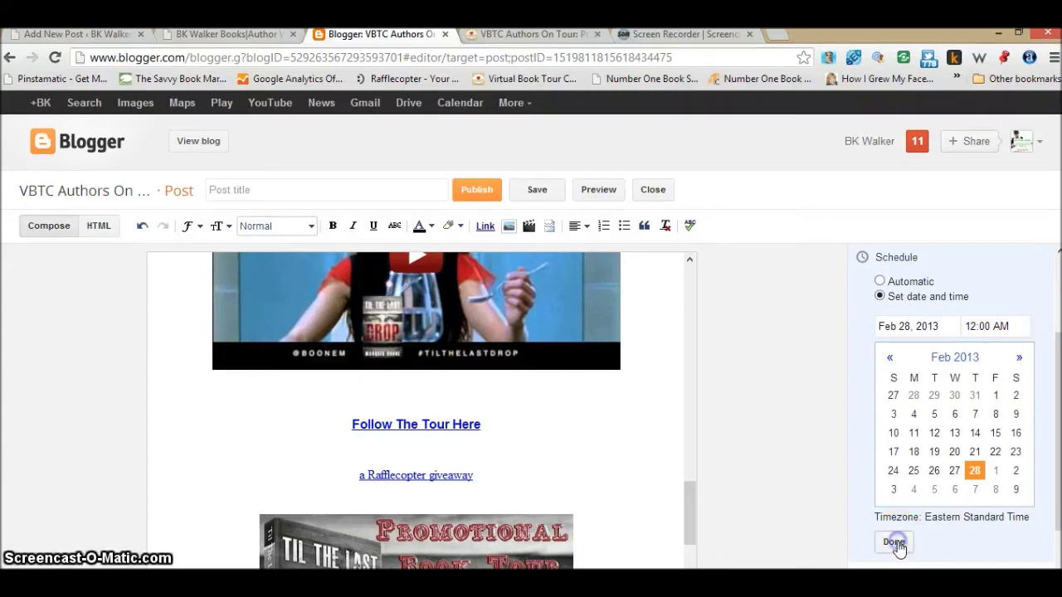
left_click(894, 543)
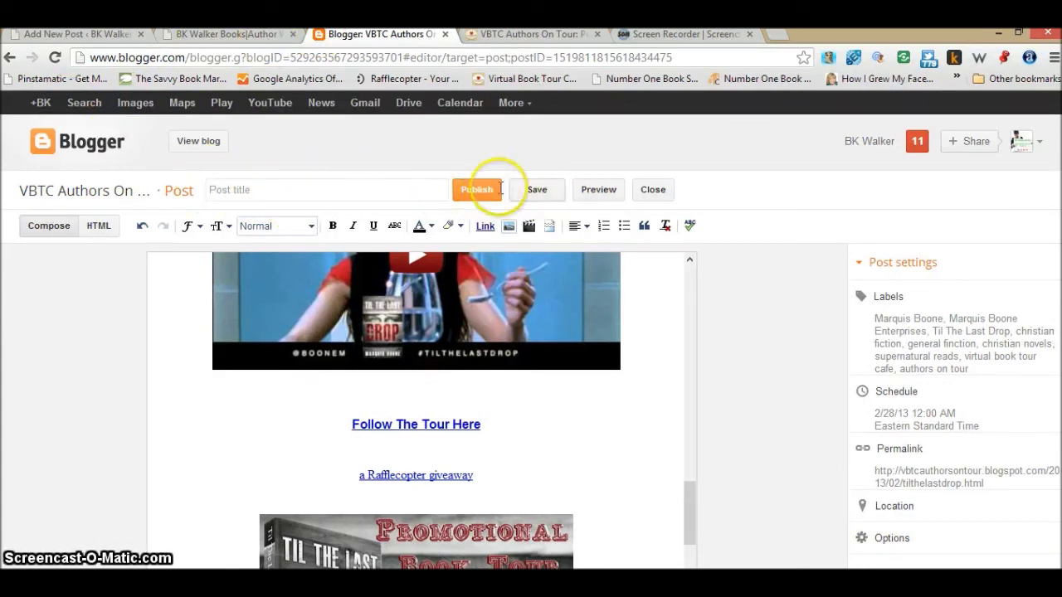
Step: Title the Blogger post "Til The Last Drop by" followed by the book author's name, and publish it on its schedule
left_click(248, 35)
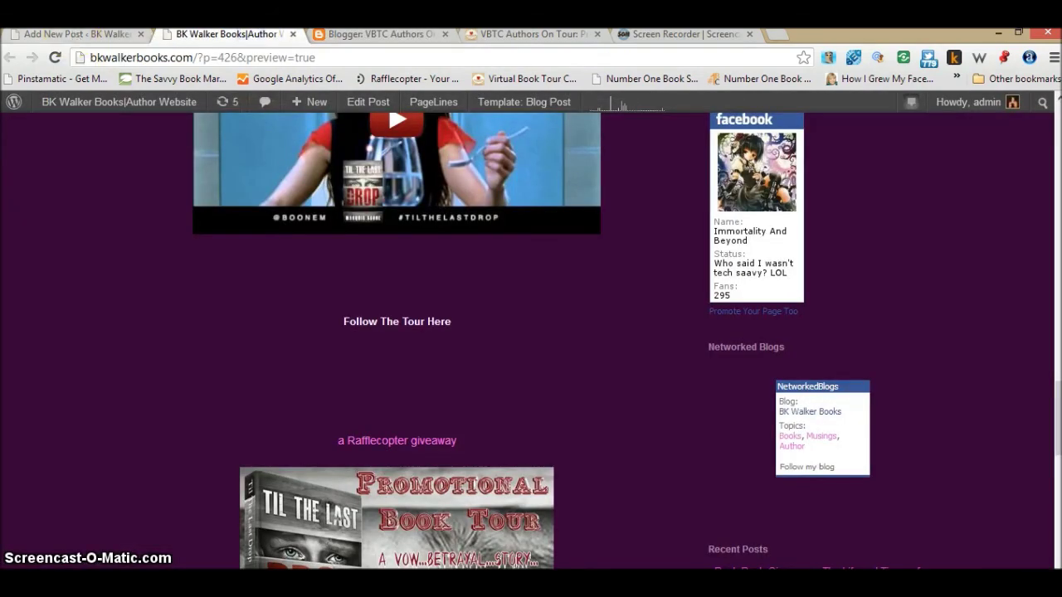
left_click(76, 35)
left_click(356, 35)
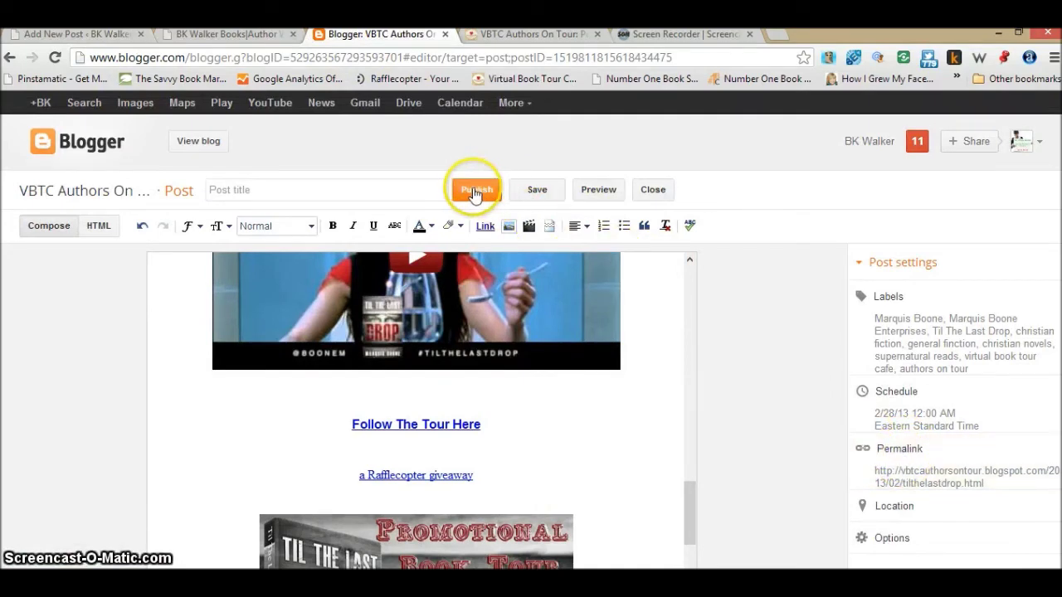
left_click(398, 184)
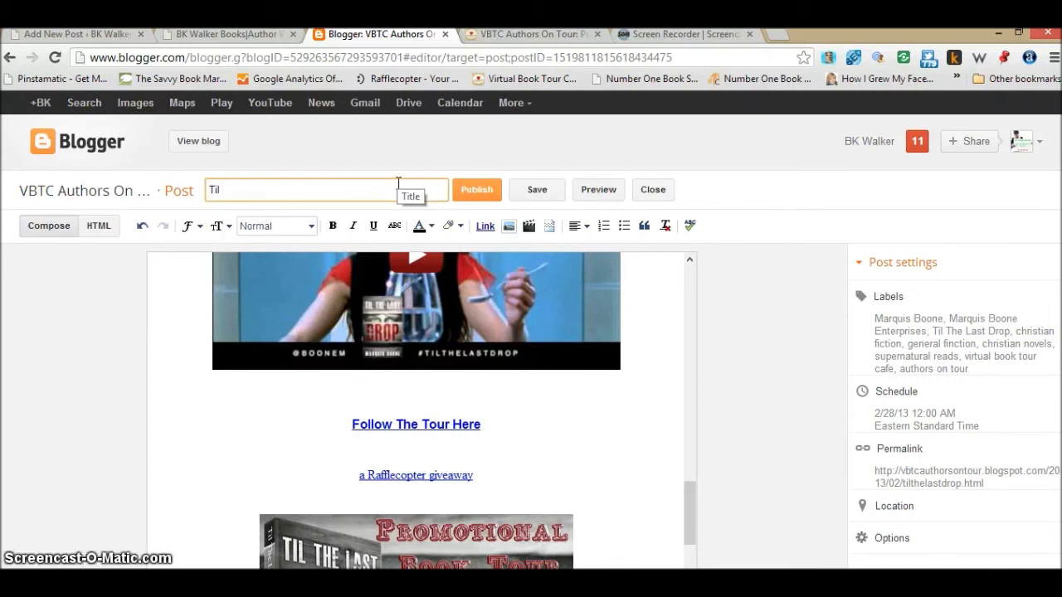
left_click(476, 190)
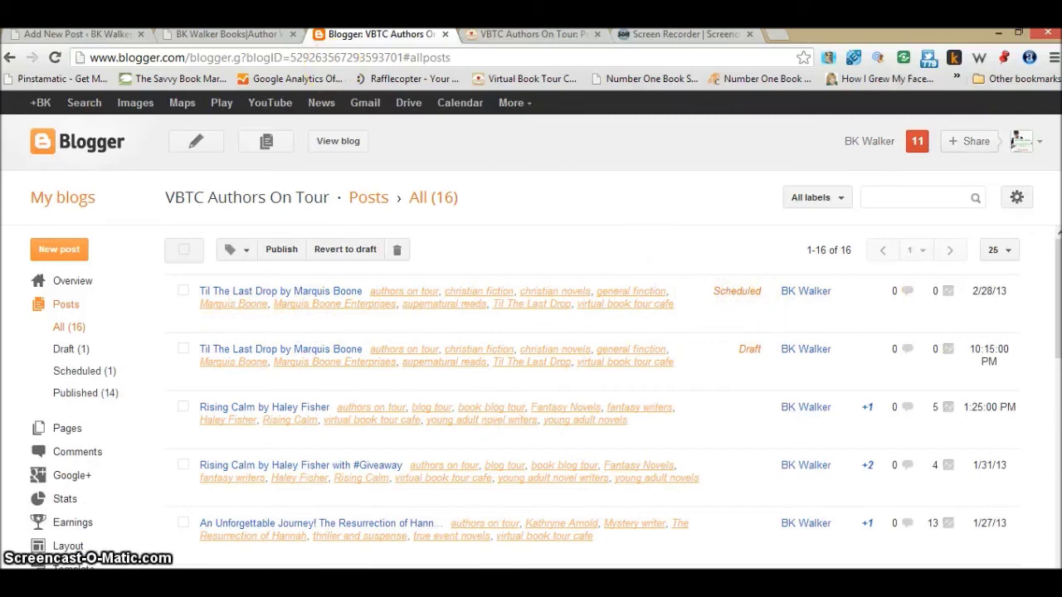
Step: Return to the WordPress post and schedule it for 02-Feb 28, 2013 at 00:00
left_click(81, 34)
left_click(950, 297)
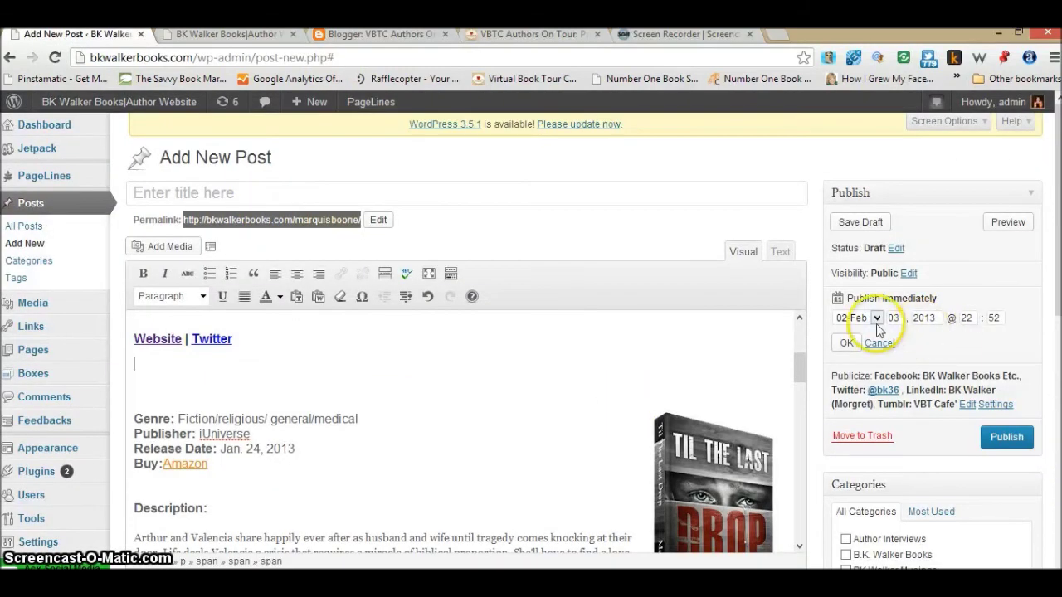
double_click(890, 318)
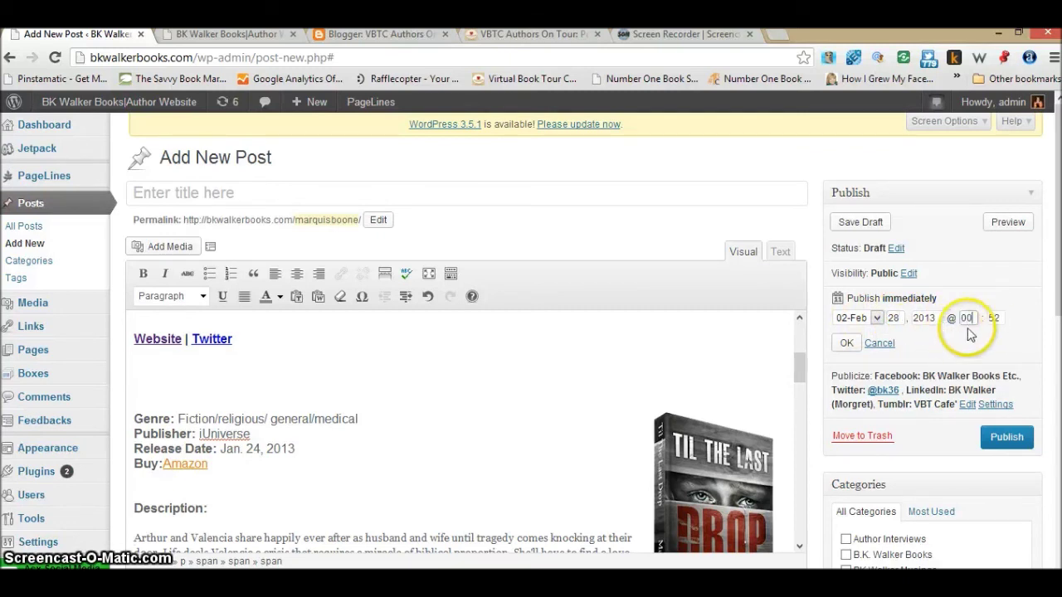
left_click(995, 316)
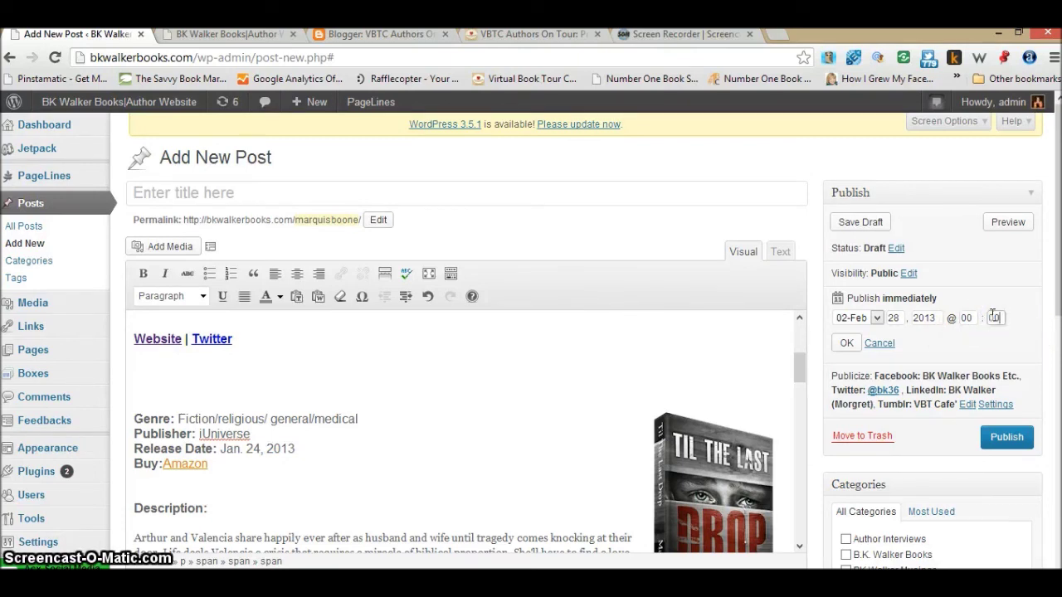
type("00")
left_click(846, 343)
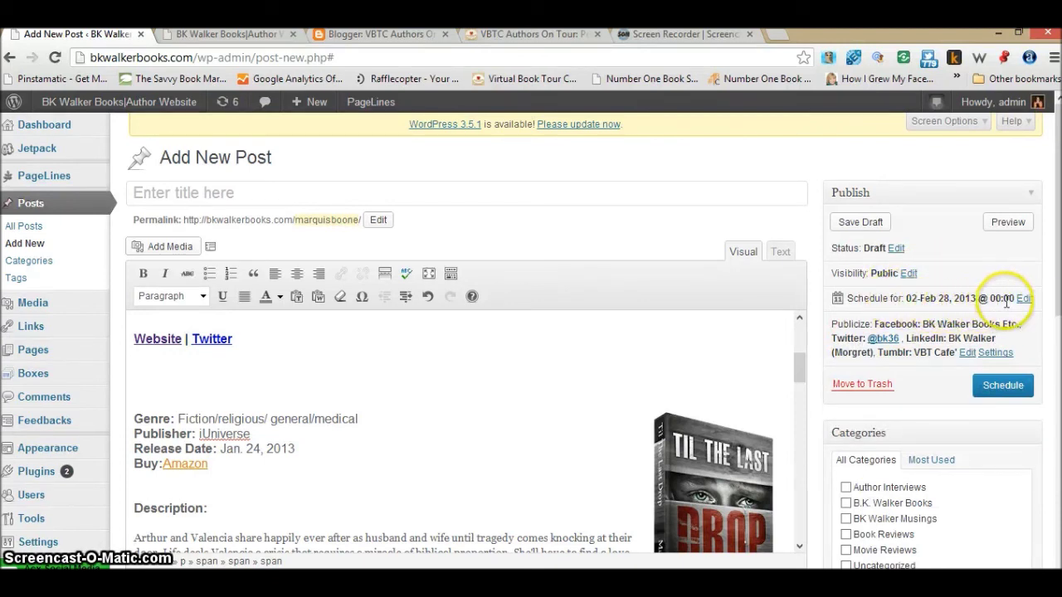
left_click(987, 393)
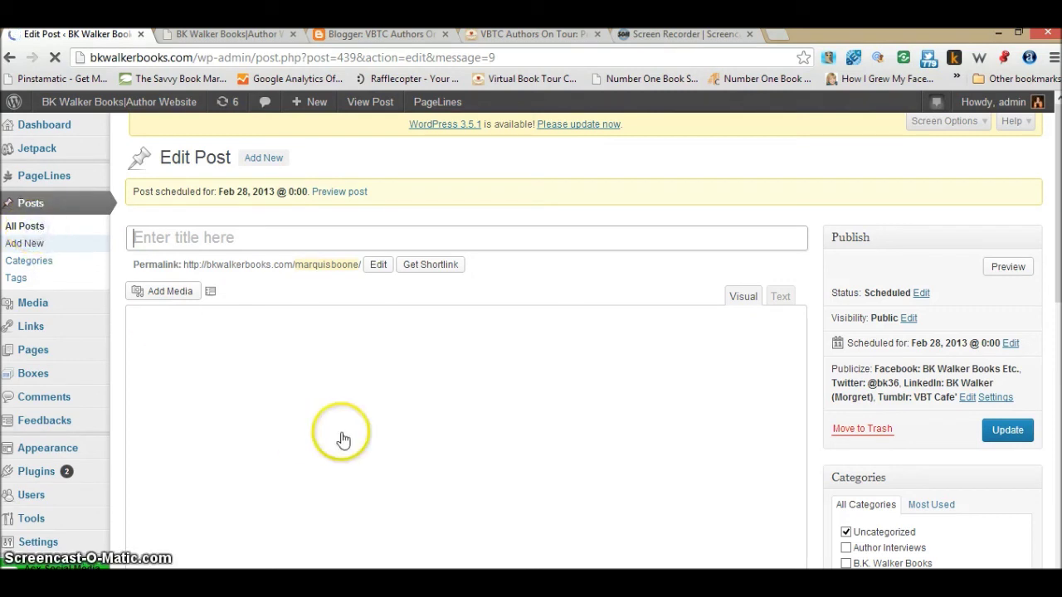
Step: Open the list of all WordPress posts
left_click(392, 430)
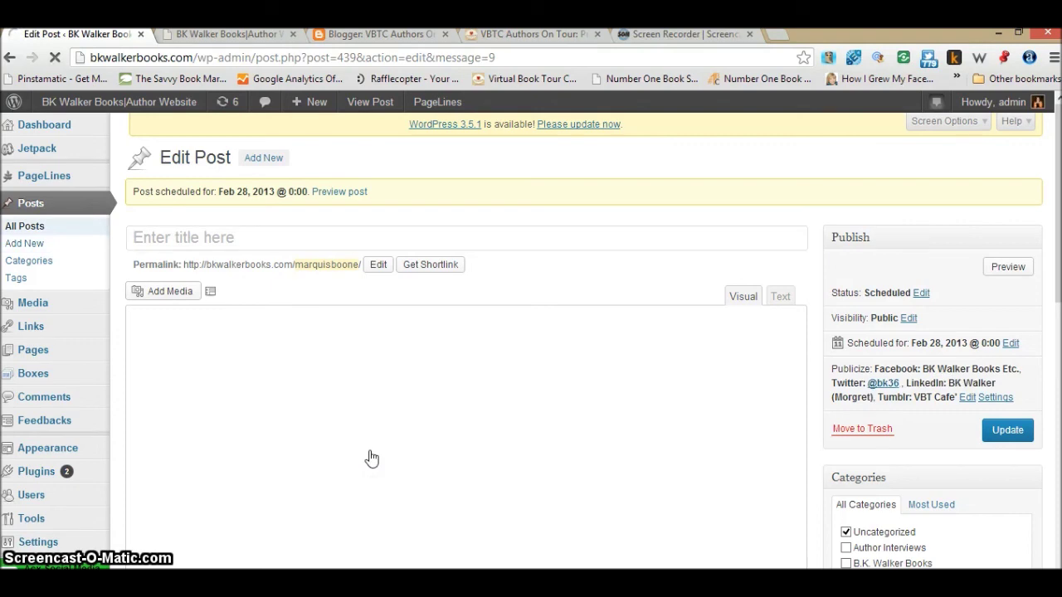
left_click(388, 451)
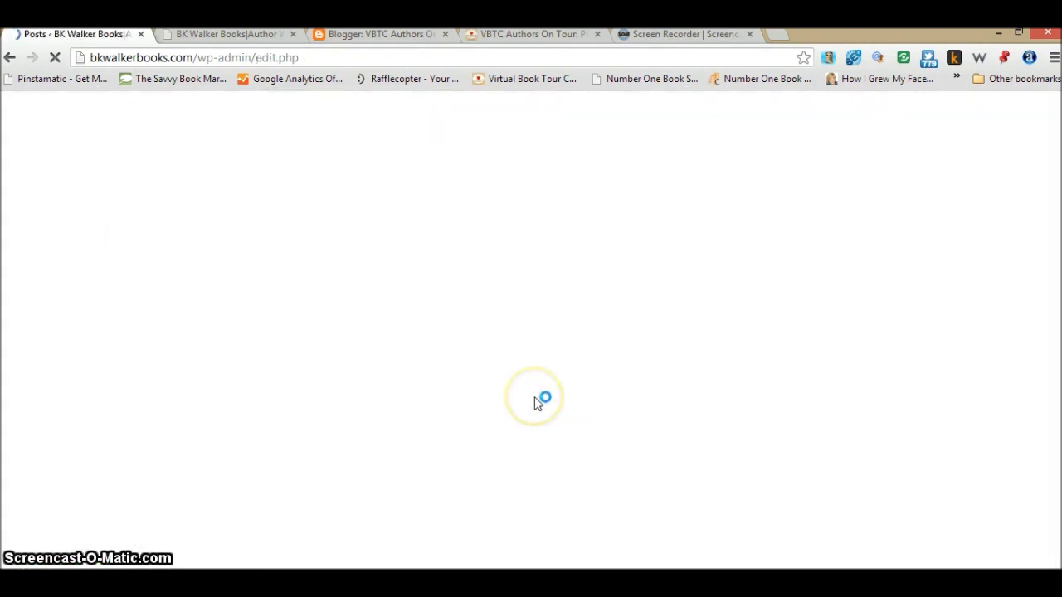
left_click(526, 397)
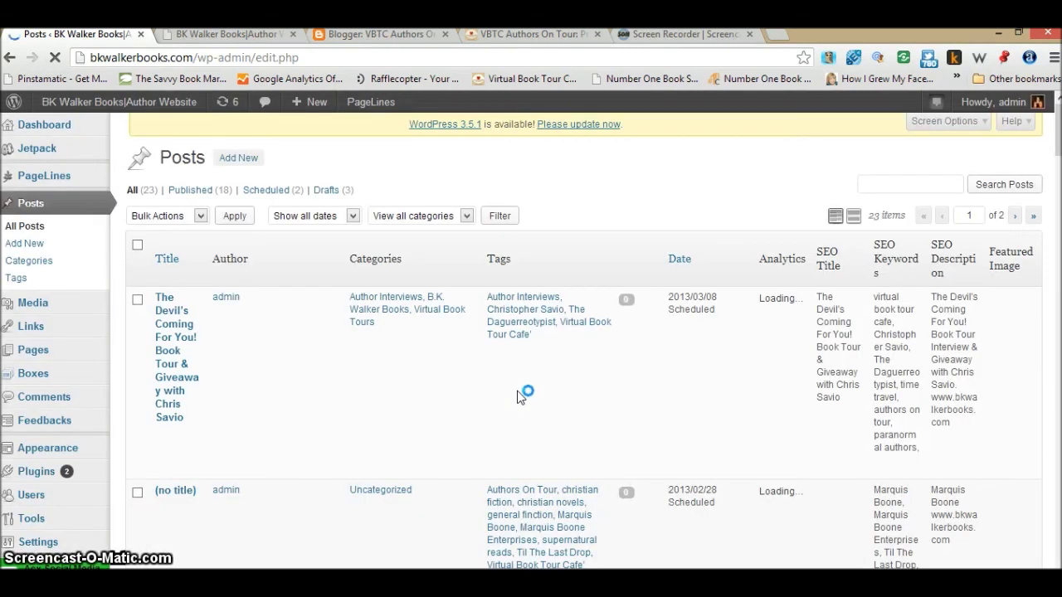
Step: Check the entry of the untitled post scheduled for 2013/02/28 in the WordPress posts list, including its tags and SEO details
left_click(514, 388)
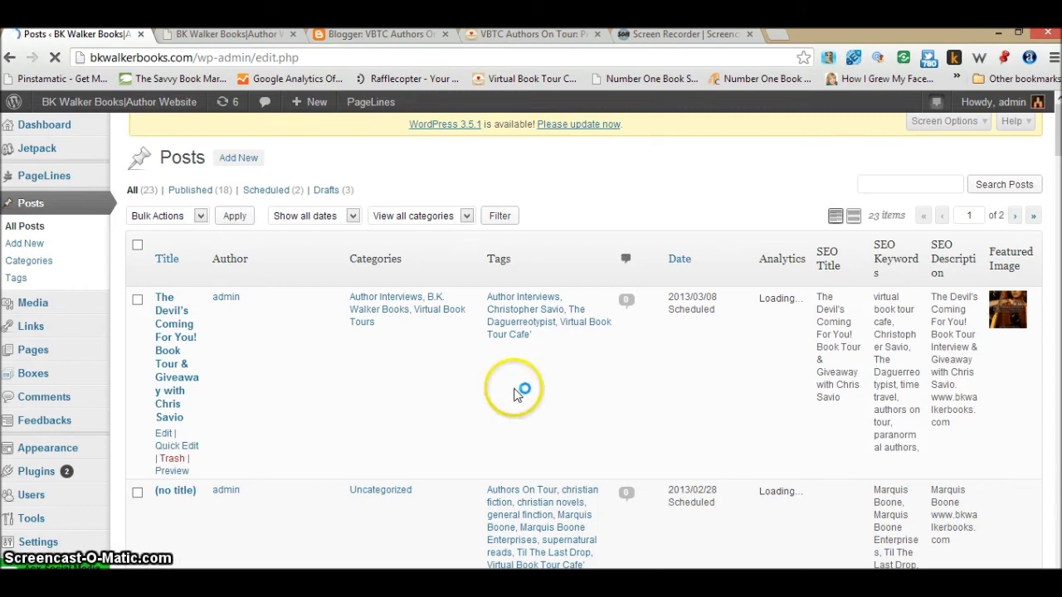
left_click(452, 379)
scroll(452, 379, "down", 2)
left_click(688, 379)
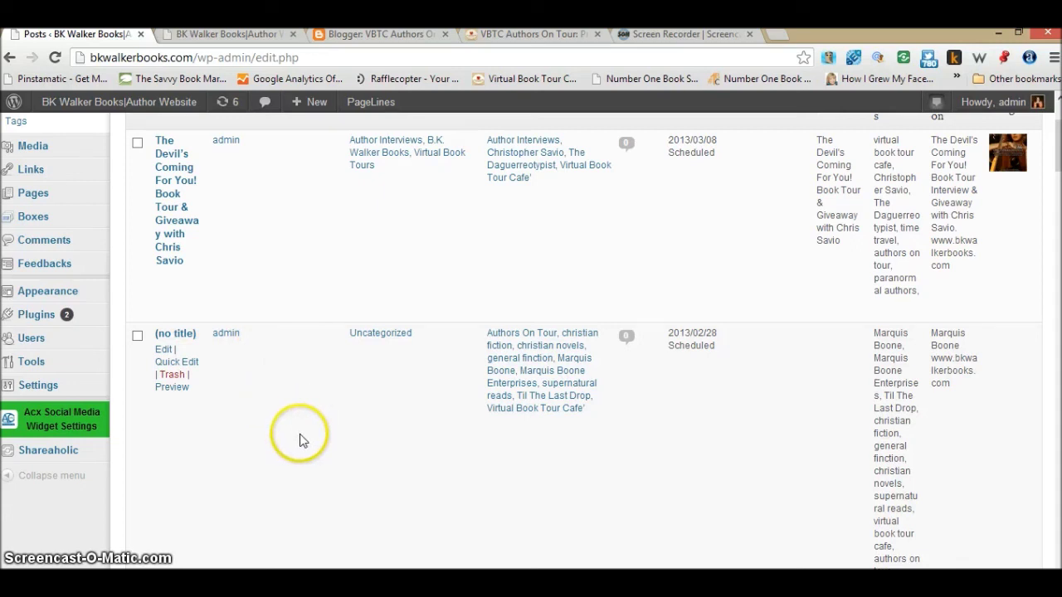
Step: Switch to the Blogger post list and the blog's Til The Last Drop preview, and review the post down to the promotional tour banner
left_click(371, 34)
left_click(507, 34)
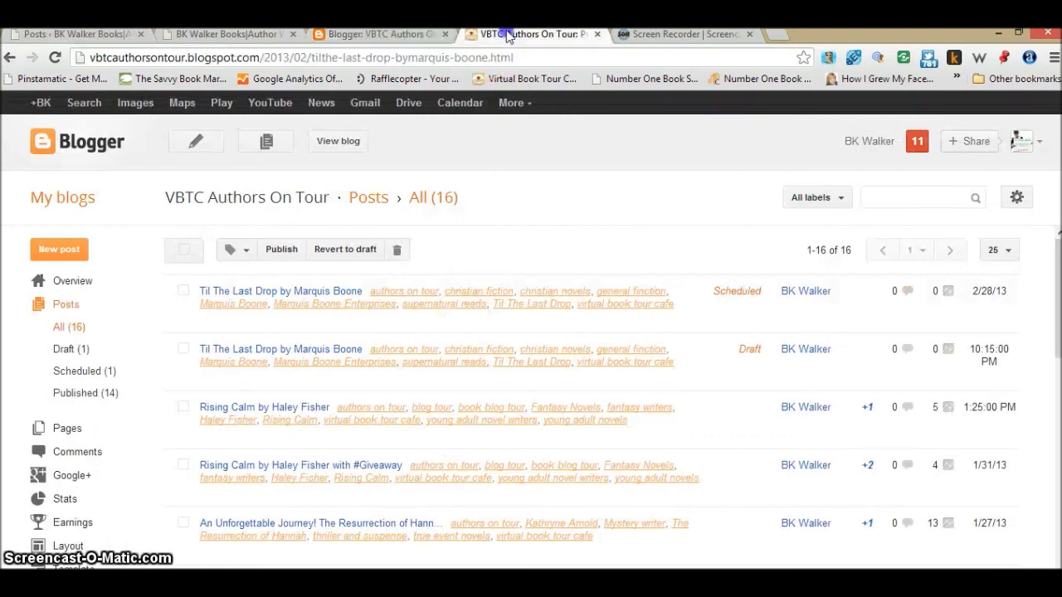
scroll(249, 357, "up", 10)
scroll(246, 361, "up", 4)
scroll(126, 287, "down", 12)
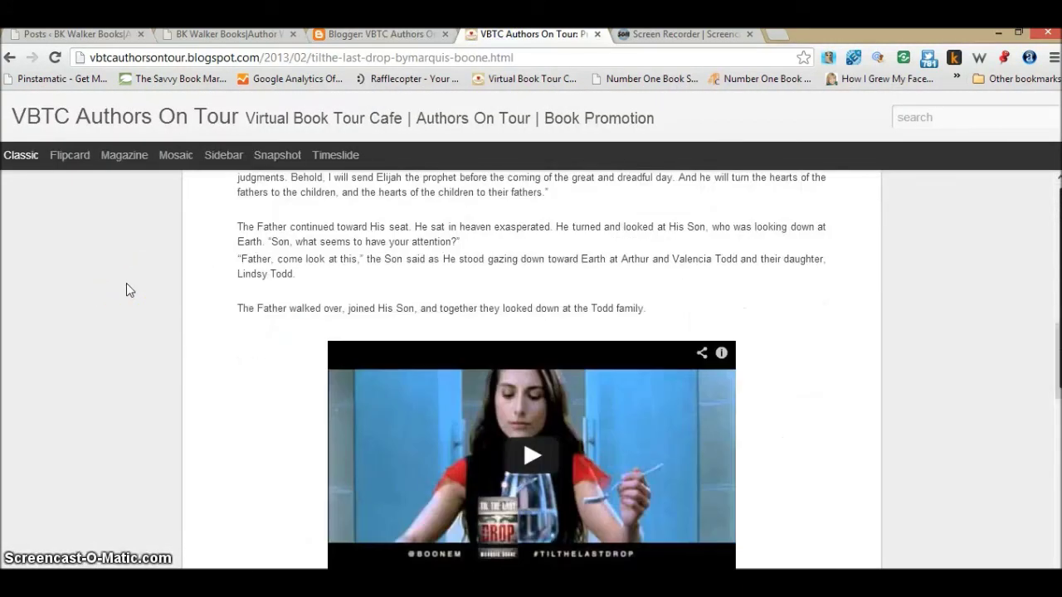
scroll(128, 289, "down", 7)
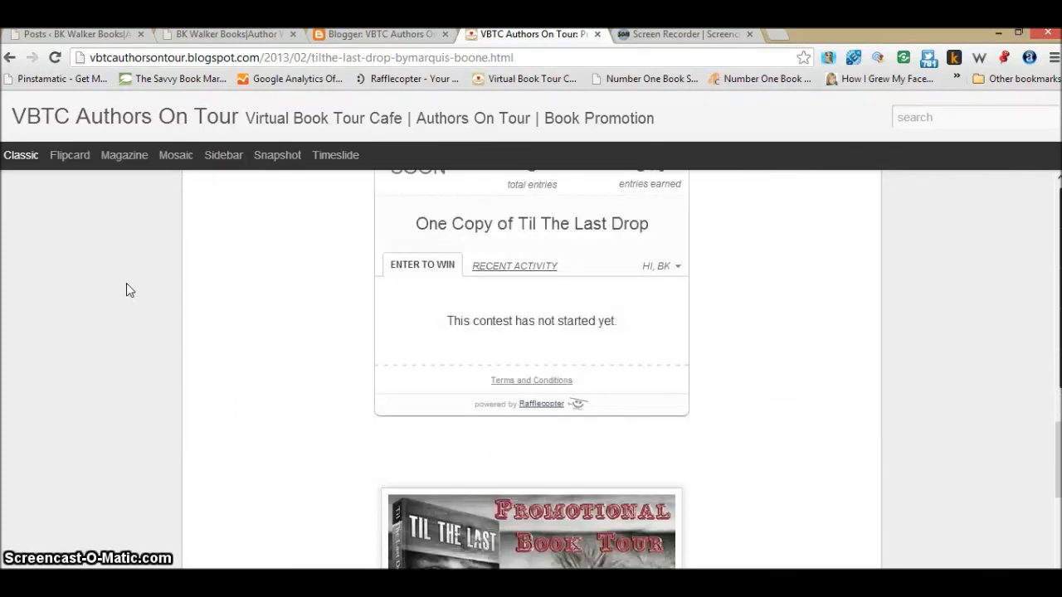
scroll(126, 289, "down", 2)
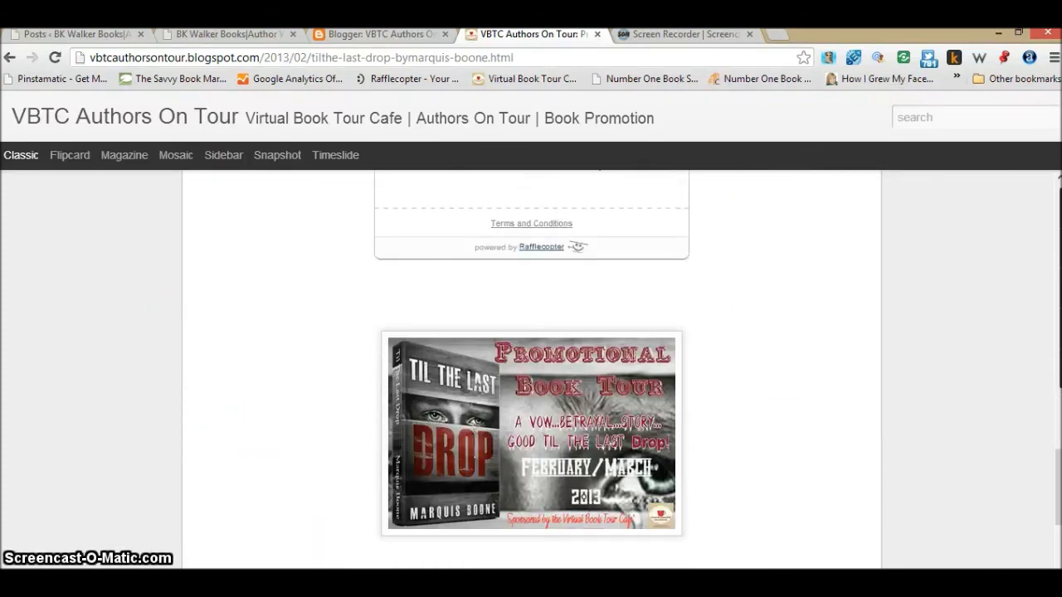